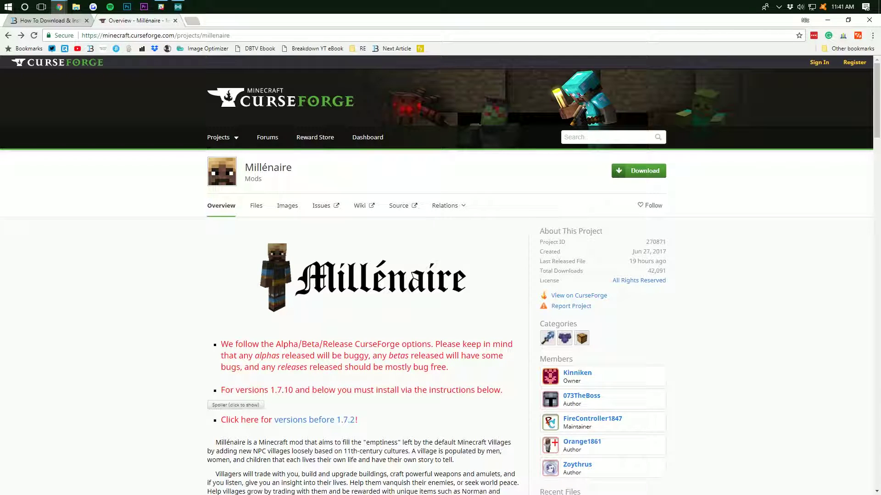
Open the Minecraft Forge downloads page from the article on how to download and install Forge
{"action": "left_click_drag", "start_coordinate": [292, 167], "coordinate": [244, 171]}
{"action": "left_click", "coordinate": [308, 189]}
{"action": "left_click", "coordinate": [51, 20]}
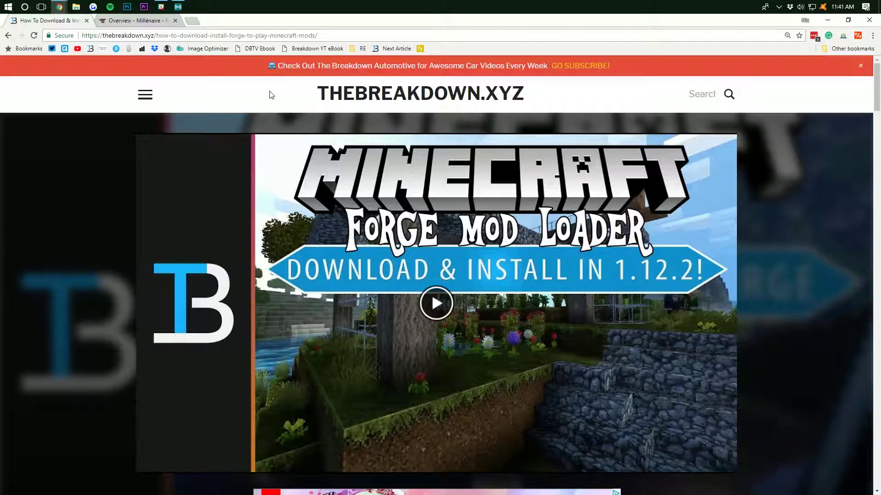
{"action": "scroll", "coordinate": [339, 105], "scroll_direction": "down", "scroll_amount": 7}
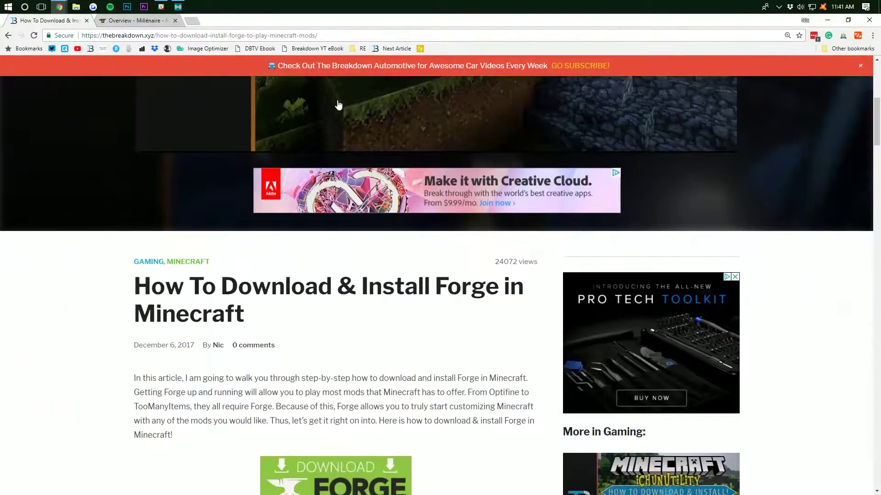
{"action": "scroll", "coordinate": [339, 105], "scroll_direction": "down", "scroll_amount": 6}
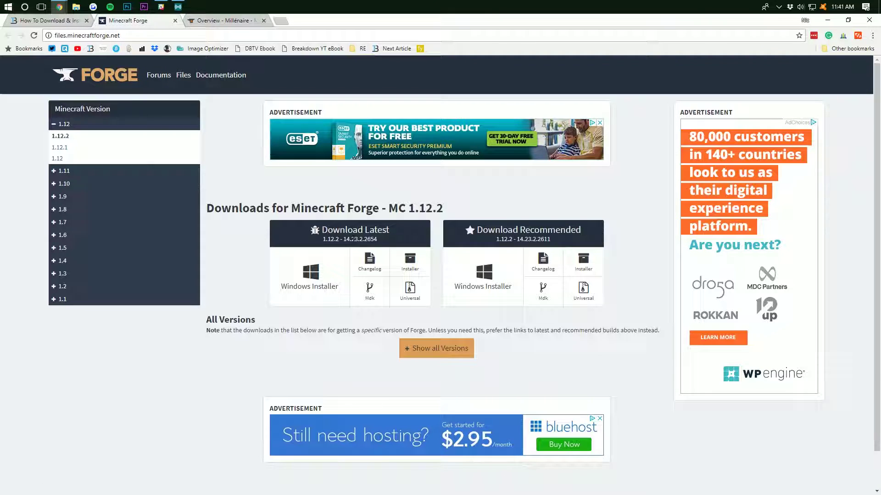
{"action": "left_click_drag", "start_coordinate": [443, 209], "coordinate": [388, 209]}
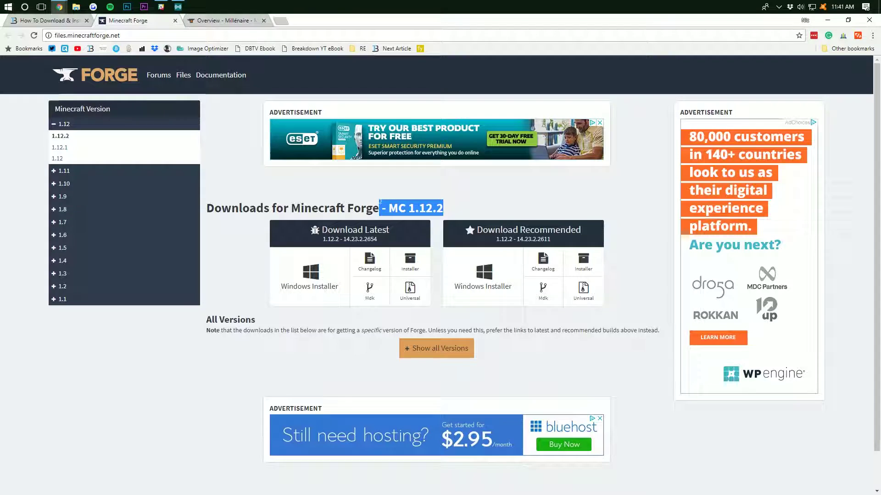
{"action": "left_click", "coordinate": [404, 210]}
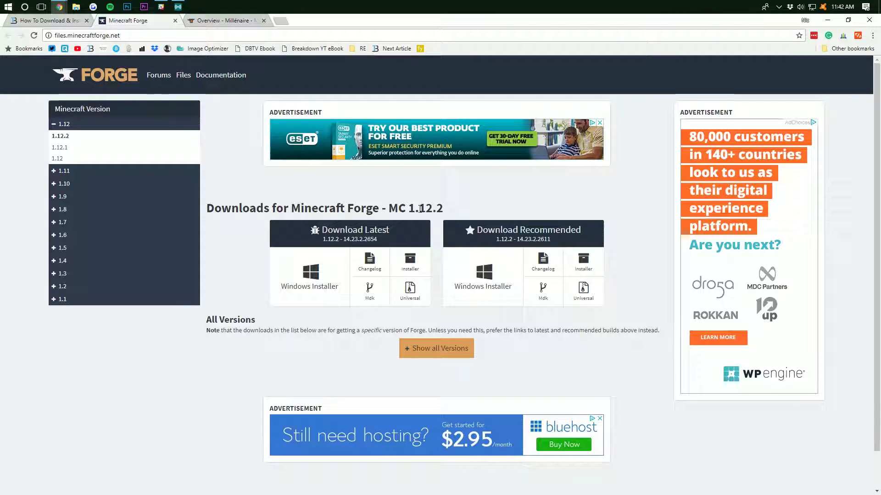
{"action": "left_click_drag", "start_coordinate": [444, 210], "coordinate": [389, 210]}
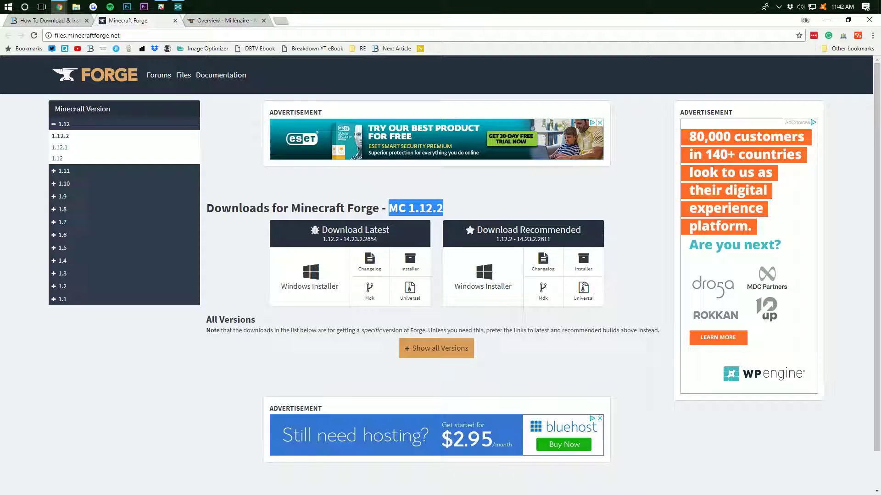
{"action": "left_click", "coordinate": [390, 210]}
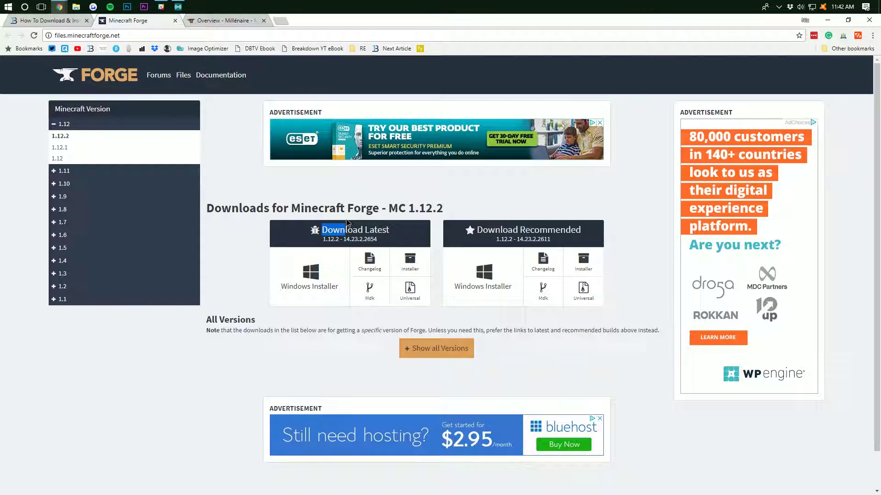
{"action": "left_click_drag", "start_coordinate": [443, 209], "coordinate": [375, 208]}
{"action": "left_click", "coordinate": [375, 208]}
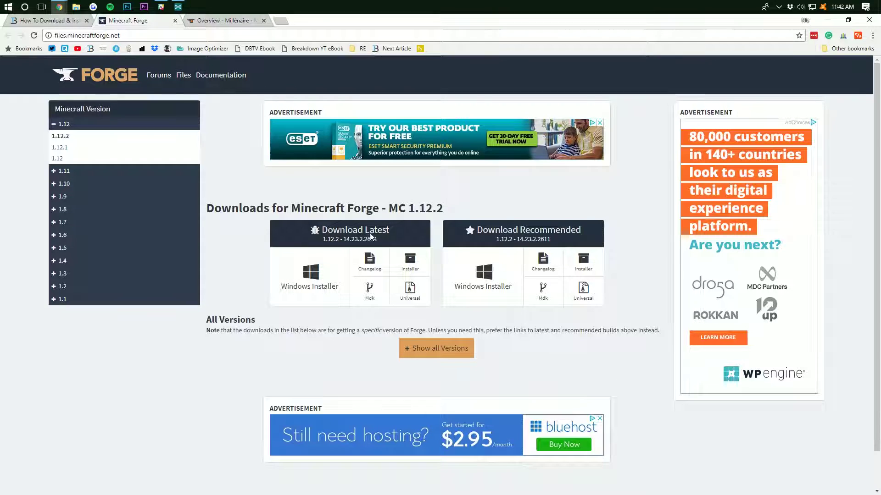
Download the latest Forge 1.12.2 installer, skip the advertisement, keep the jar file, and close the download page
{"action": "left_click", "coordinate": [402, 260]}
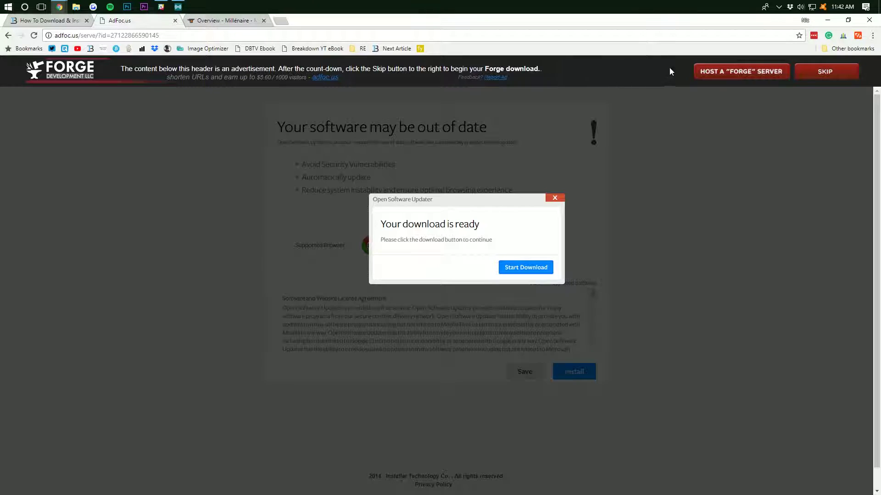
{"action": "left_click", "coordinate": [820, 74]}
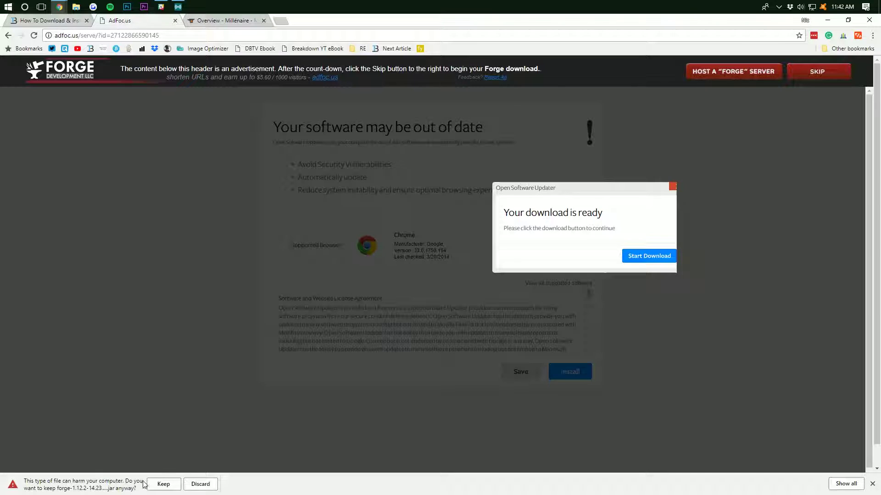
{"action": "left_click", "coordinate": [162, 484]}
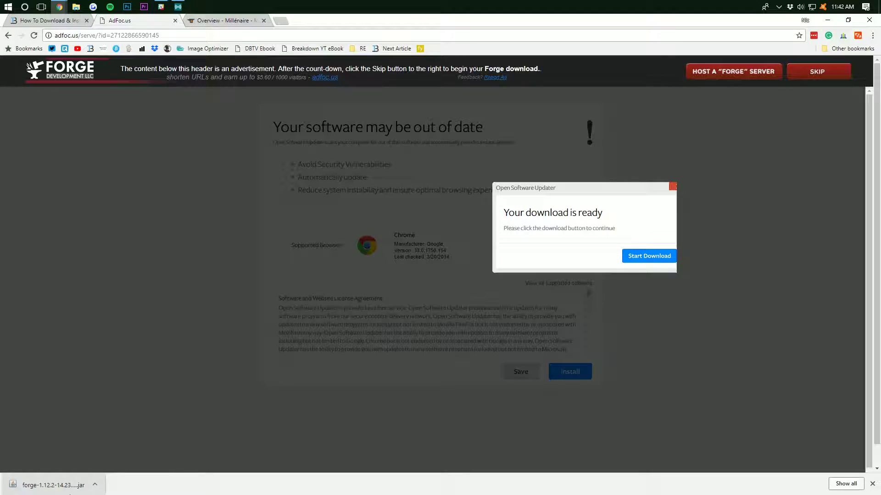
{"action": "left_click", "coordinate": [175, 20]}
Download Millénaire 6.2.0b23 for Minecraft 1.12.2 from the mod's CurseForge file list and keep the jar file
{"action": "left_click", "coordinate": [124, 22]}
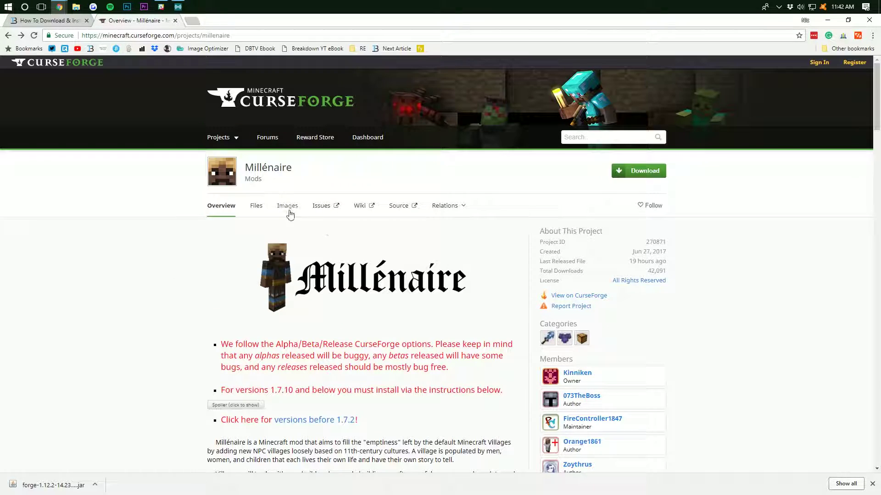
{"action": "left_click", "coordinate": [255, 209]}
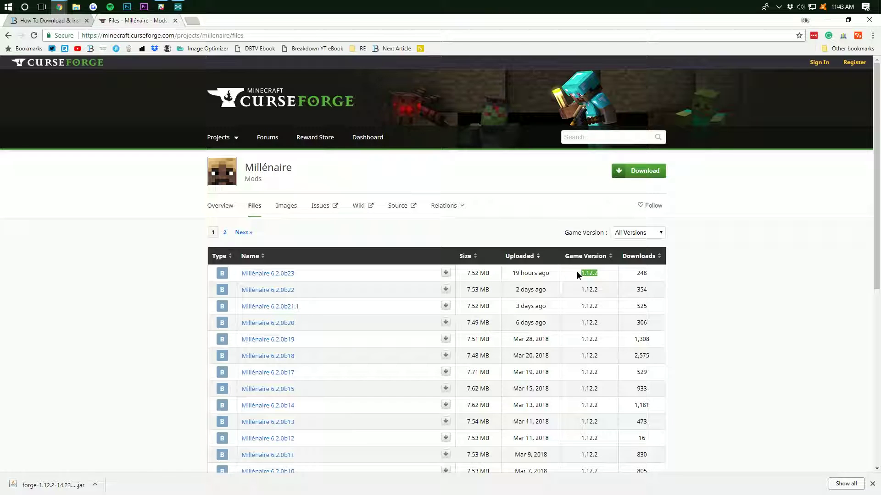
{"action": "left_click", "coordinate": [447, 274]}
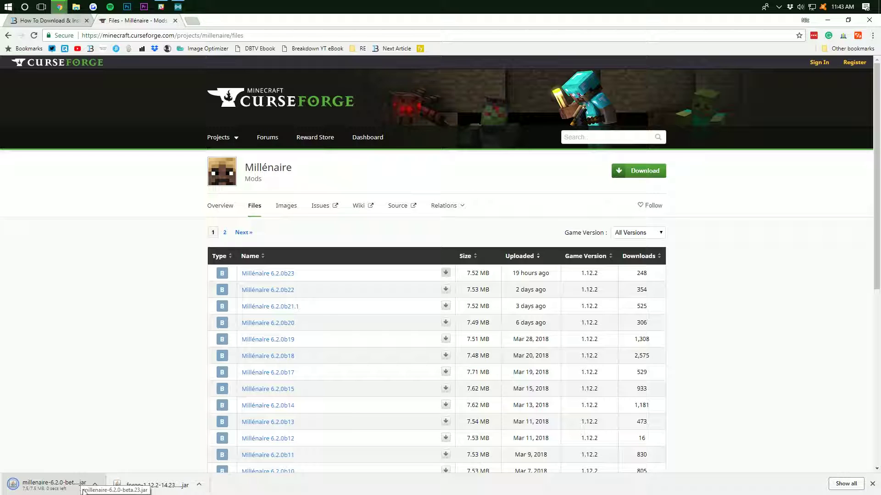
{"action": "left_click", "coordinate": [217, 206]}
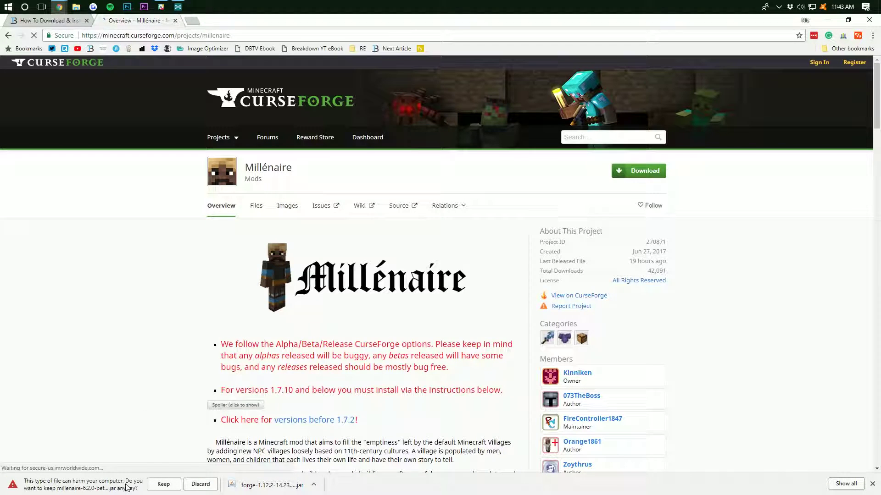
{"action": "left_click_drag", "start_coordinate": [668, 275], "coordinate": [631, 277]}
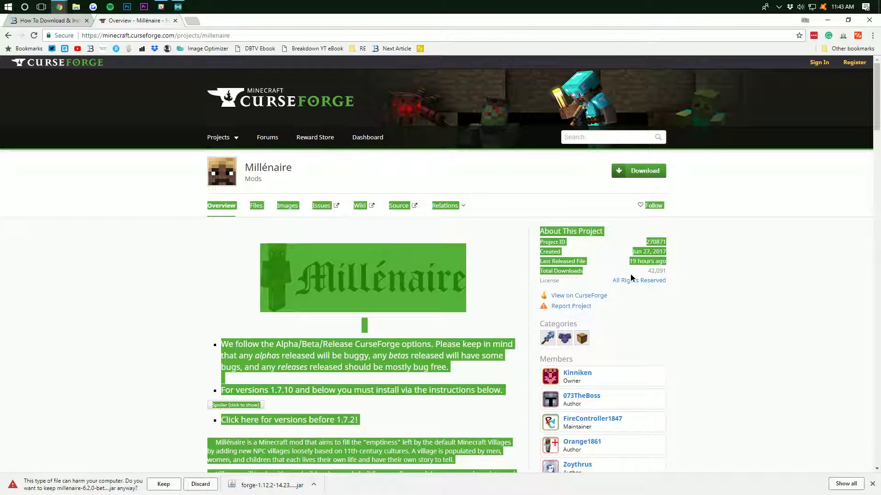
{"action": "left_click", "coordinate": [631, 277]}
{"action": "left_click", "coordinate": [157, 488]}
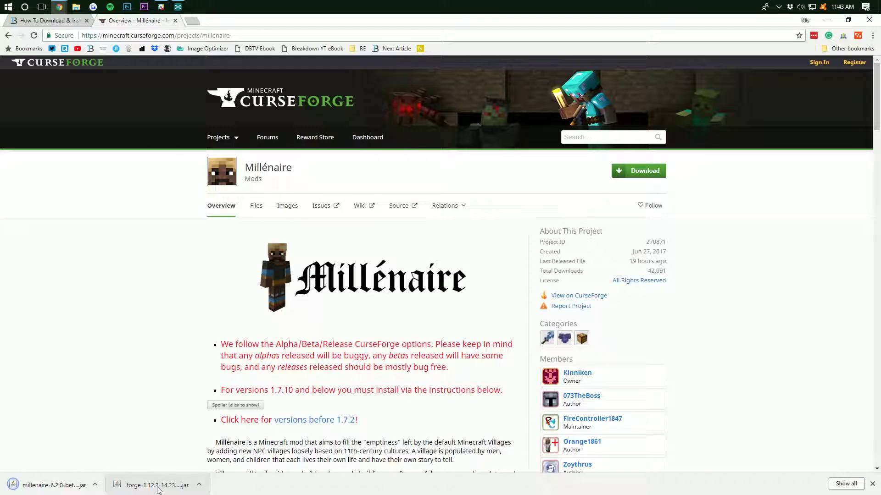
Minimise the browser and place the Forge installer and the Millénaire jar side by side on the desktop
{"action": "left_click", "coordinate": [827, 20]}
{"action": "left_click_drag", "start_coordinate": [270, 211], "coordinate": [316, 81]}
{"action": "left_click_drag", "start_coordinate": [403, 122], "coordinate": [443, 76]}
{"action": "left_click", "coordinate": [449, 124]}
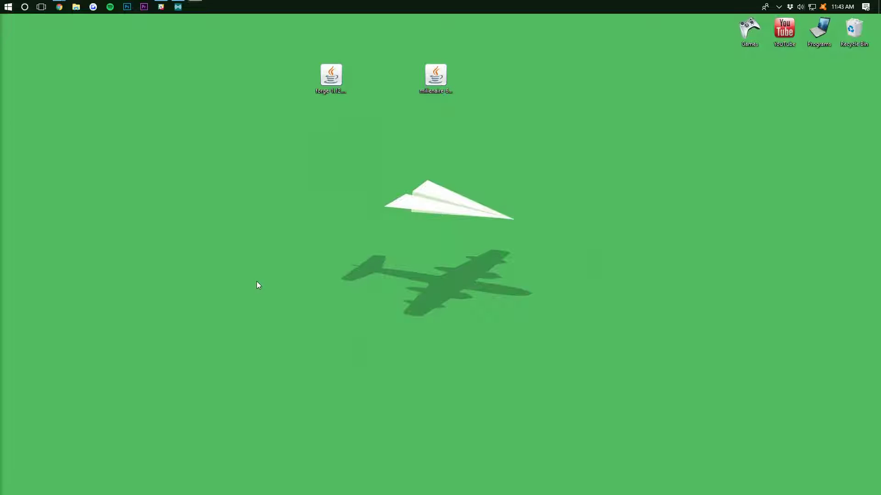
Open the Downloads folder by running "downloads", and close the folder window again
{"action": "key", "text": "super+r"}
{"action": "type", "text": "do"}
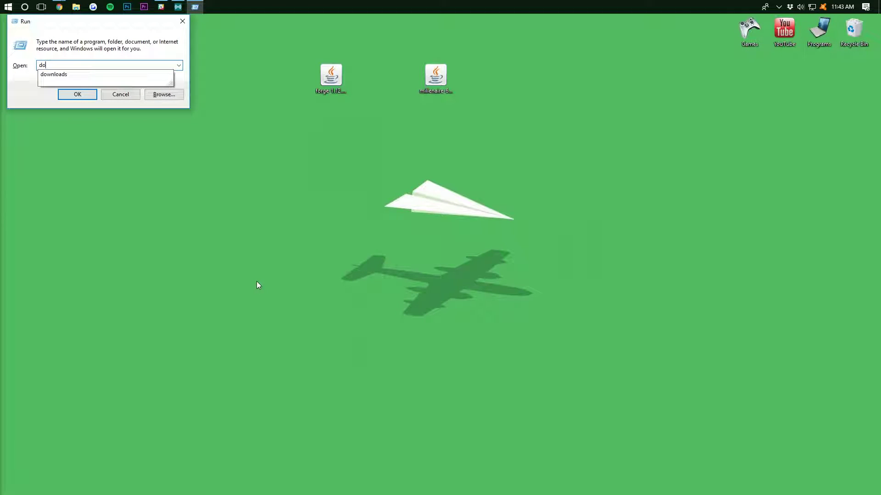
{"action": "type", "text": "wnloads"}
{"action": "key", "text": "Return"}
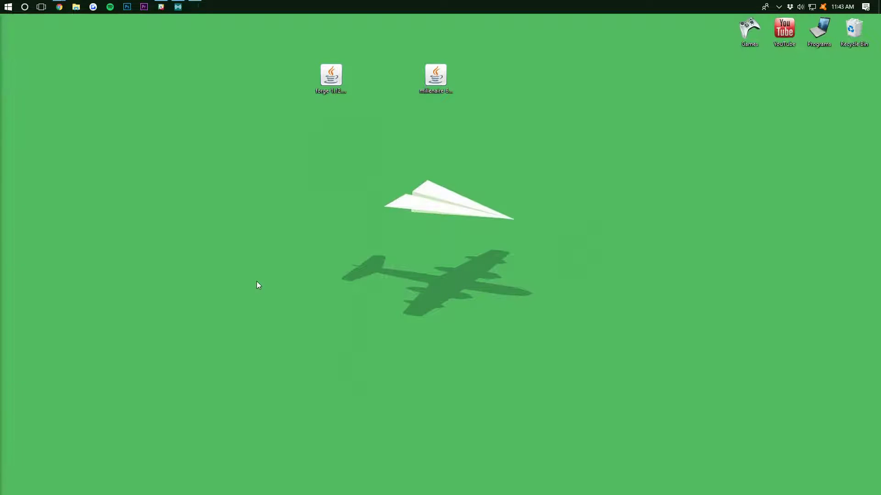
{"action": "left_click_drag", "start_coordinate": [563, 194], "coordinate": [435, 155]}
{"action": "mouse_move", "coordinate": [436, 76]}
{"action": "left_mouse_down"}
{"action": "mouse_move", "coordinate": [411, 294]}
{"action": "mouse_move", "coordinate": [541, 236]}
{"action": "mouse_move", "coordinate": [435, 82]}
{"action": "left_mouse_up"}
{"action": "left_click", "coordinate": [707, 154]}
{"action": "left_click_drag", "start_coordinate": [270, 102], "coordinate": [415, 175]}
Open the Forge installer on the desktop with Java(TM) Platform SE binary
{"action": "left_click", "coordinate": [334, 83]}
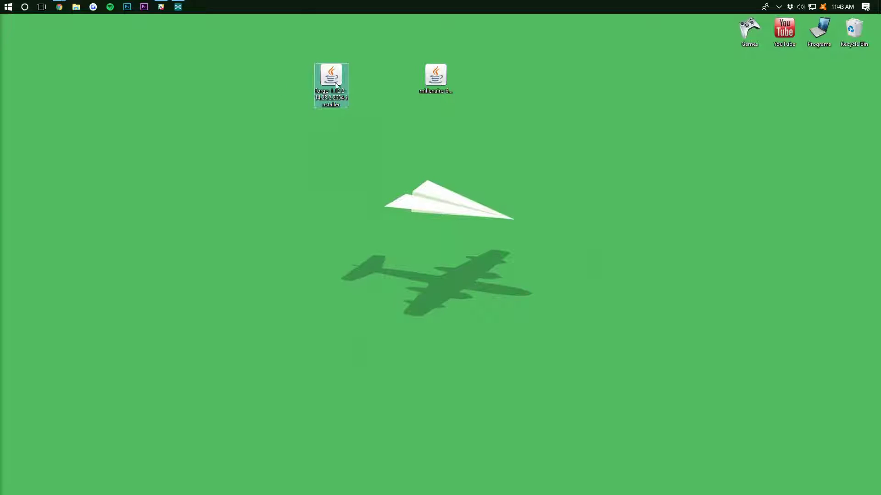
{"action": "right_click", "coordinate": [328, 82]}
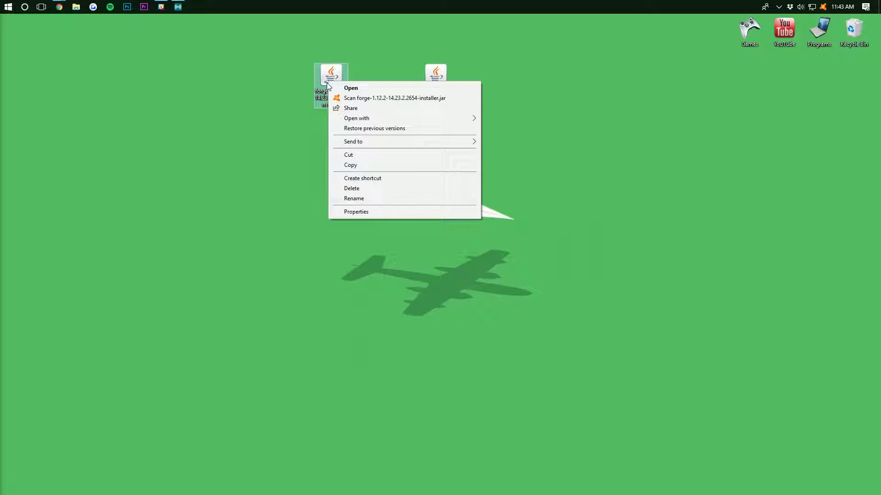
{"action": "mouse_move", "coordinate": [369, 118]}
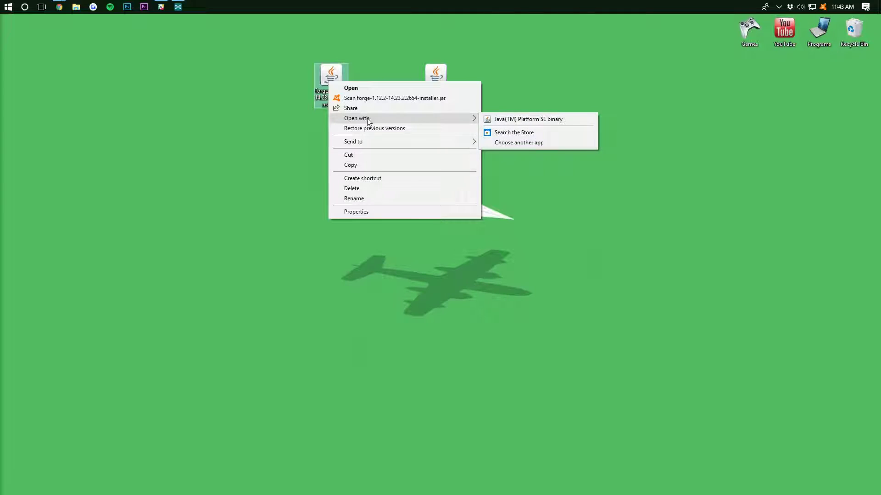
{"action": "left_click", "coordinate": [512, 119]}
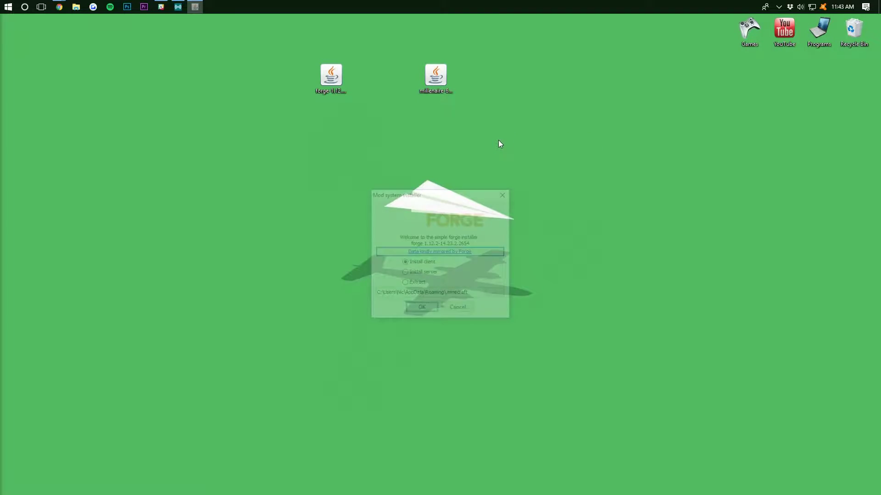
{"action": "left_click_drag", "start_coordinate": [425, 194], "coordinate": [406, 139]}
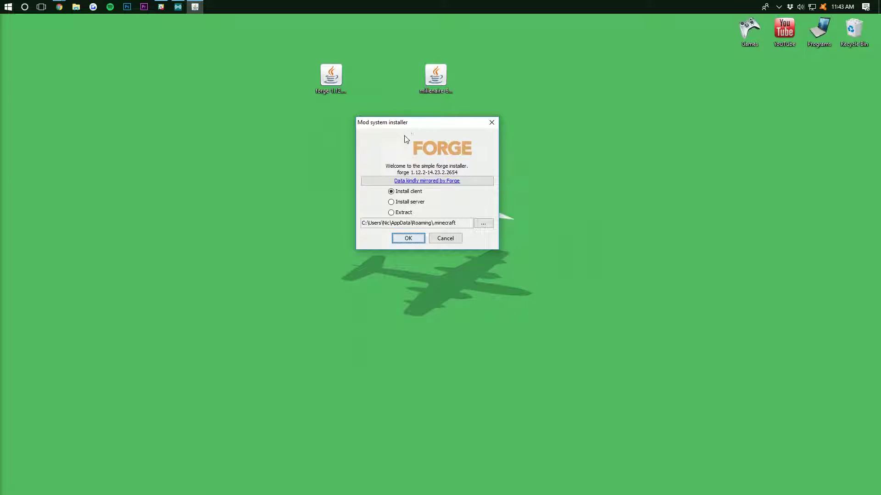
Install the Forge client into the default .minecraft folder and dismiss the completion dialog
{"action": "left_click", "coordinate": [399, 192]}
{"action": "left_click", "coordinate": [409, 239]}
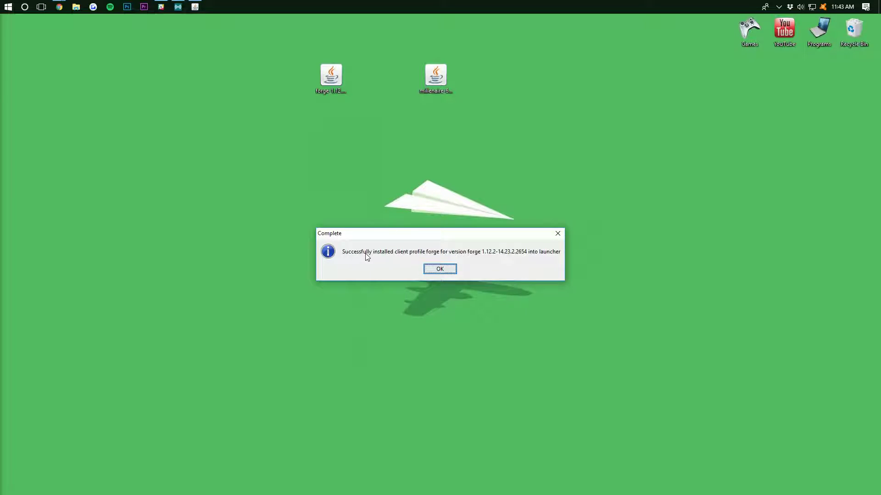
{"action": "left_click", "coordinate": [440, 269]}
Try to delete the Forge installer, cancel the operation, and move the file beneath the Recycle Bin on the desktop
{"action": "left_click_drag", "start_coordinate": [332, 79], "coordinate": [866, 36]}
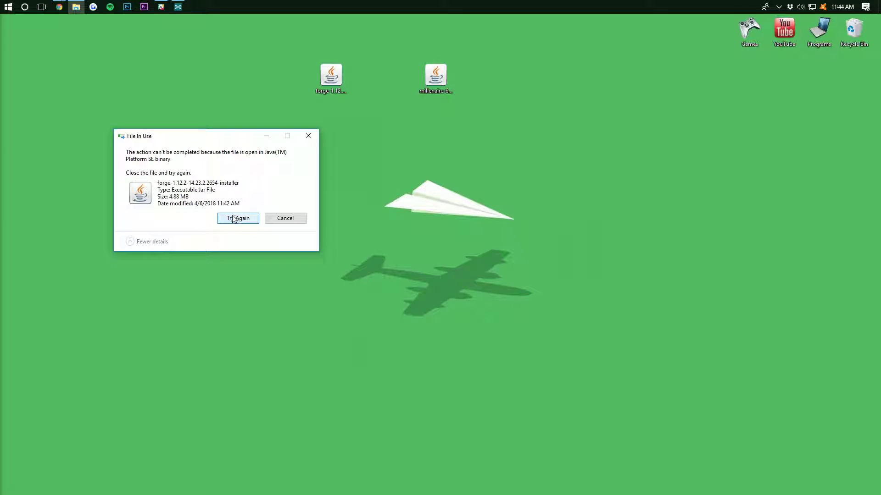
{"action": "left_click", "coordinate": [308, 135]}
{"action": "left_click_drag", "start_coordinate": [344, 82], "coordinate": [854, 138]}
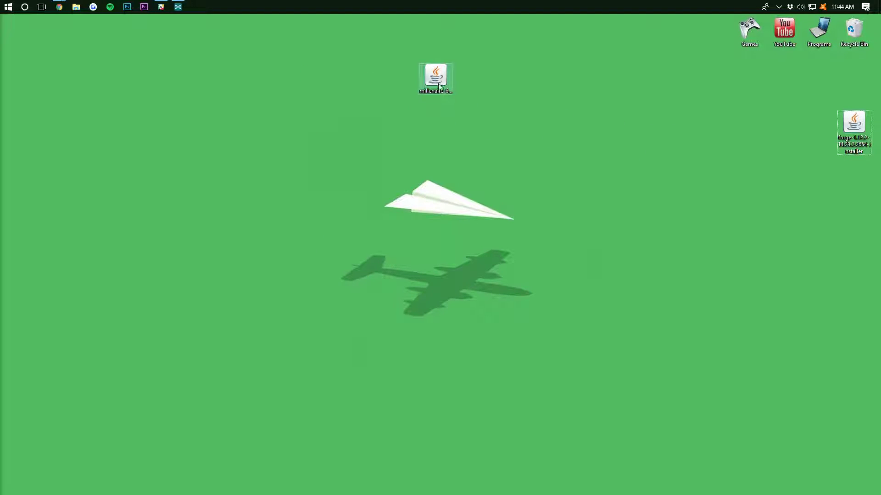
{"action": "mouse_move", "coordinate": [436, 76]}
{"action": "left_mouse_down"}
{"action": "mouse_move", "coordinate": [409, 134]}
{"action": "mouse_move", "coordinate": [443, 85]}
{"action": "left_mouse_up"}
{"action": "left_click", "coordinate": [419, 142]}
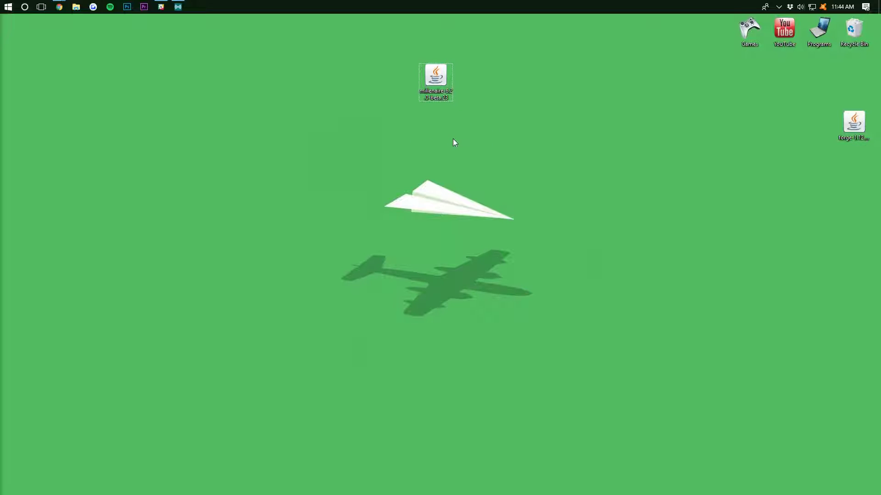
Run %appdata% to open the Roaming folder and go into the .minecraft folder
{"action": "key", "text": "super+r"}
{"action": "left_click_drag", "start_coordinate": [117, 30], "coordinate": [378, 134]}
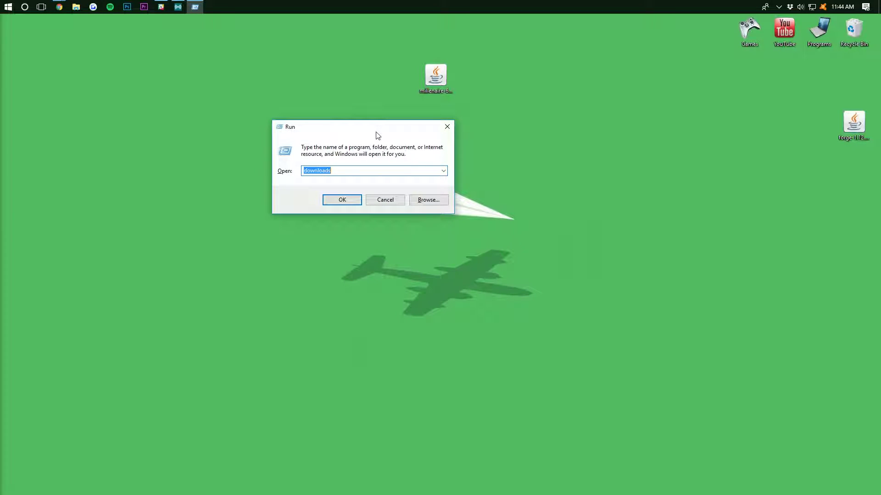
{"action": "type", "text": "%"}
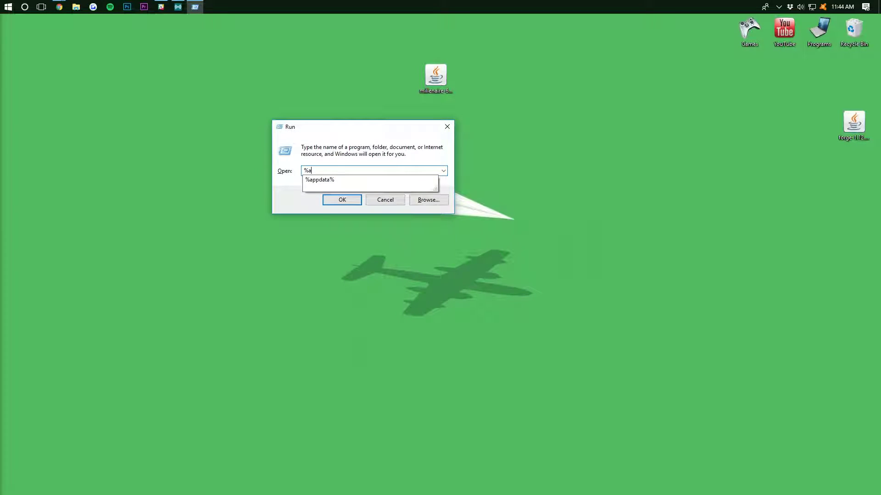
{"action": "type", "text": "appdata%"}
{"action": "key", "text": "Return"}
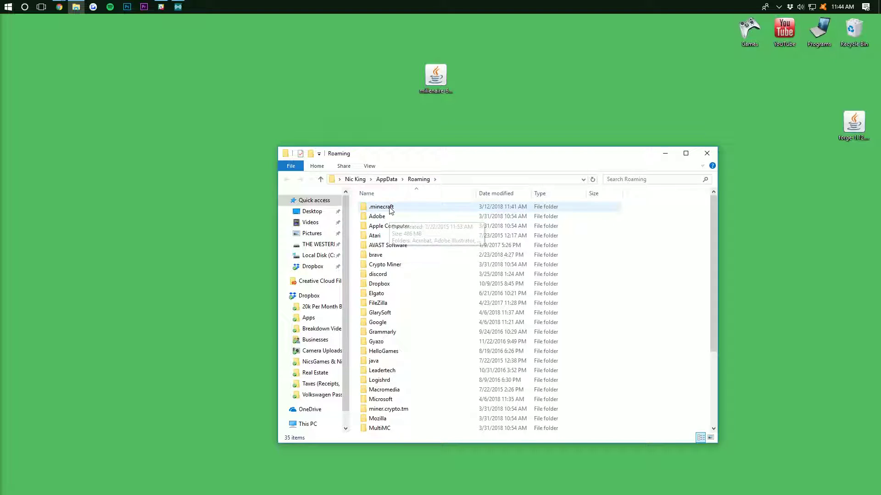
{"action": "double_click", "coordinate": [392, 207]}
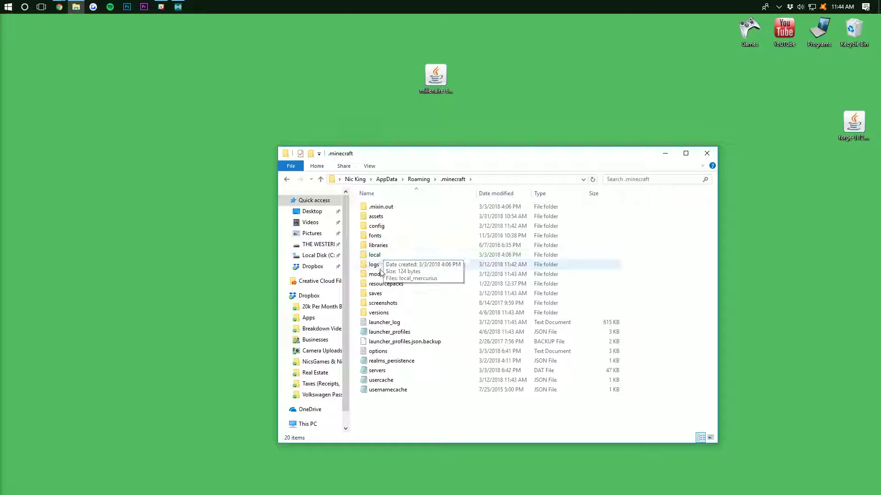
Move the existing mods folder from .minecraft to the Recycle Bin and create a new folder named mods
{"action": "left_click_drag", "start_coordinate": [381, 272], "coordinate": [855, 38]}
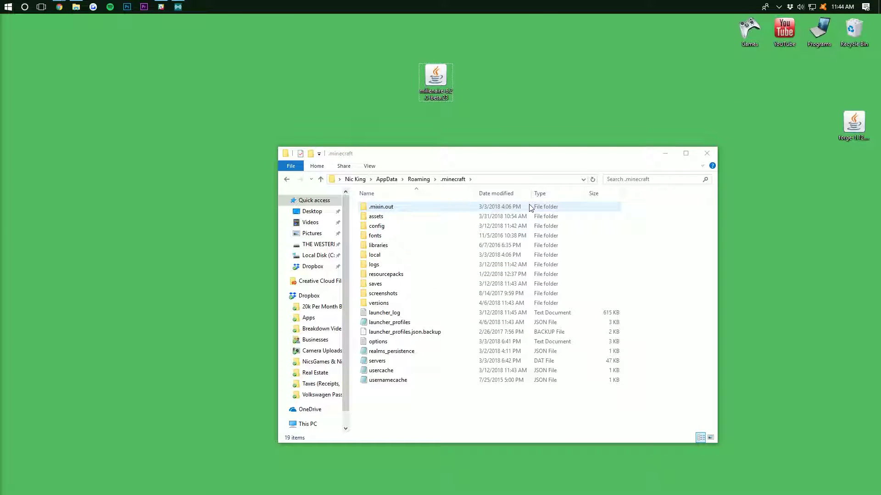
{"action": "right_click", "coordinate": [392, 397]}
{"action": "mouse_move", "coordinate": [417, 379]}
{"action": "left_click", "coordinate": [516, 376]}
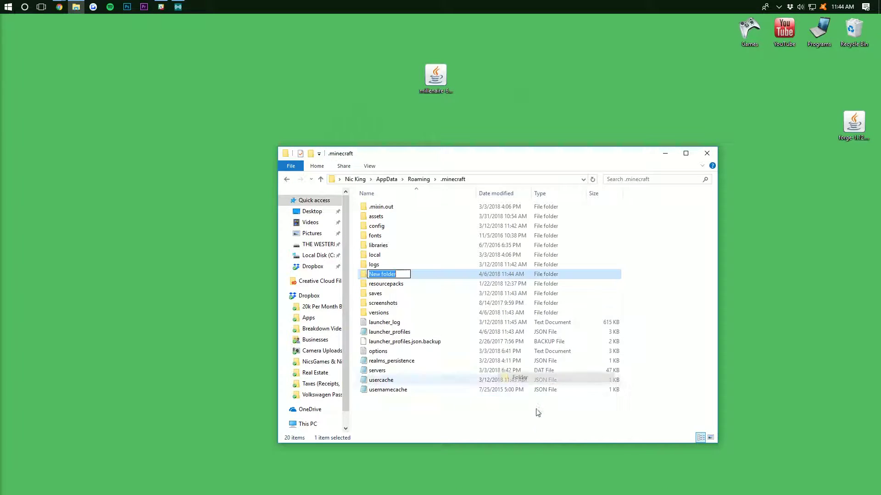
{"action": "type", "text": "mods"}
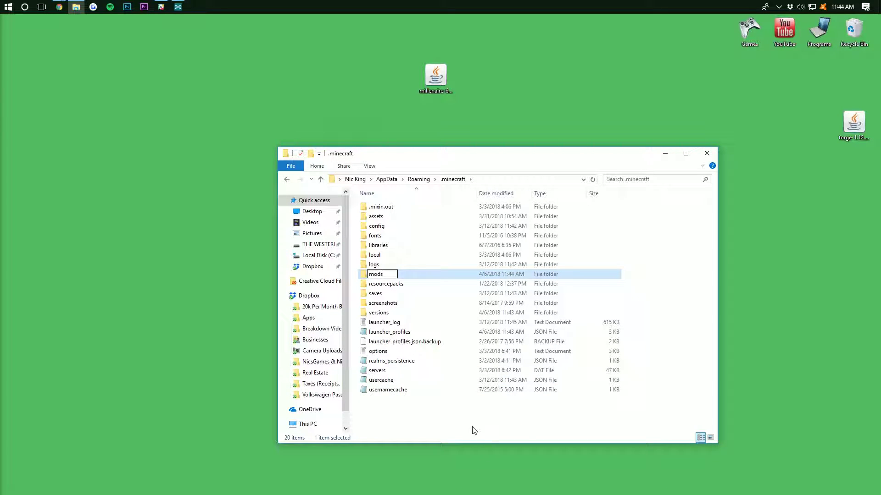
{"action": "key", "text": "Return"}
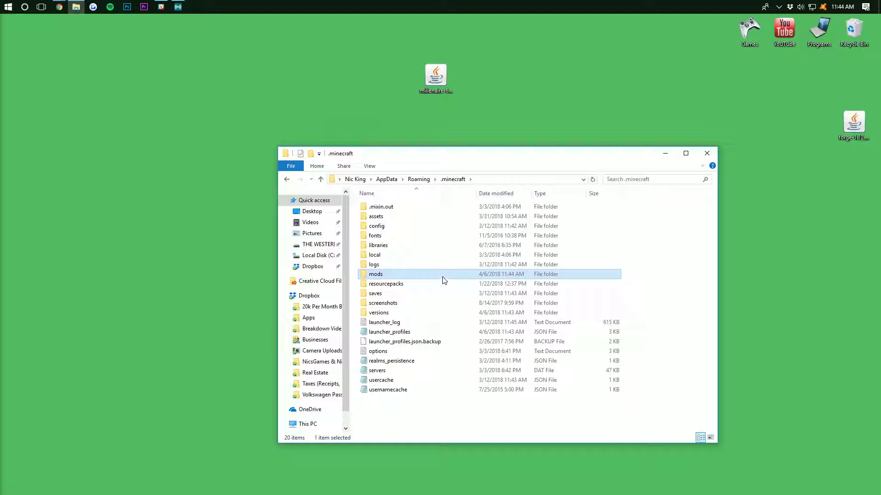
Copy the millenaire-6.2.0-beta.23 file into the mods folder, then discard the desktop copy and close the folder window
{"action": "double_click", "coordinate": [438, 275]}
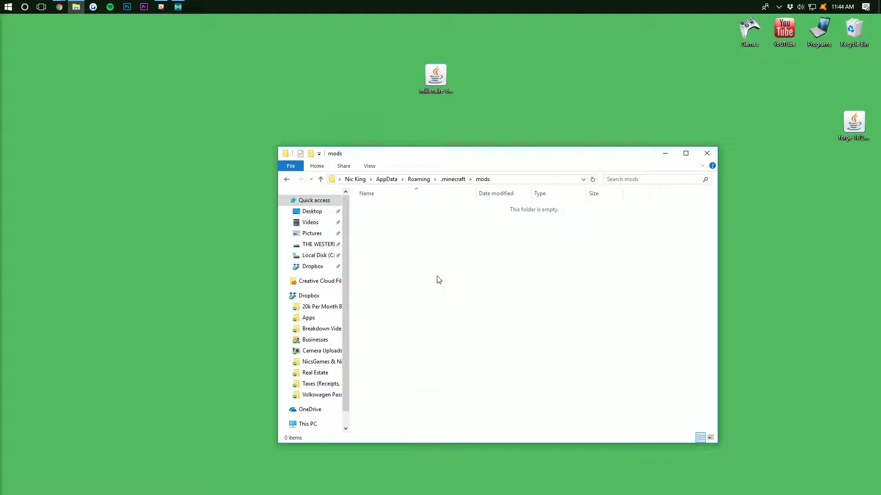
{"action": "left_click", "coordinate": [438, 78]}
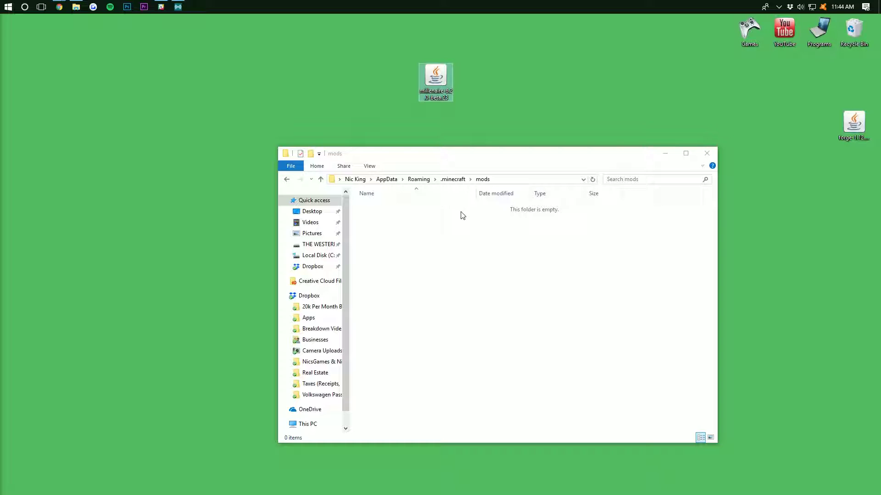
{"action": "left_click_drag", "start_coordinate": [442, 93], "coordinate": [398, 246]}
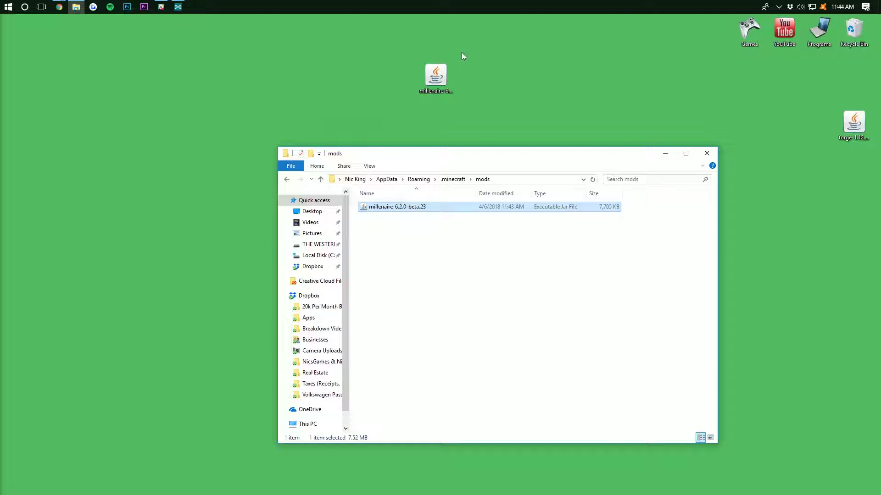
{"action": "left_click_drag", "start_coordinate": [436, 76], "coordinate": [854, 31]}
{"action": "left_click", "coordinate": [708, 160]}
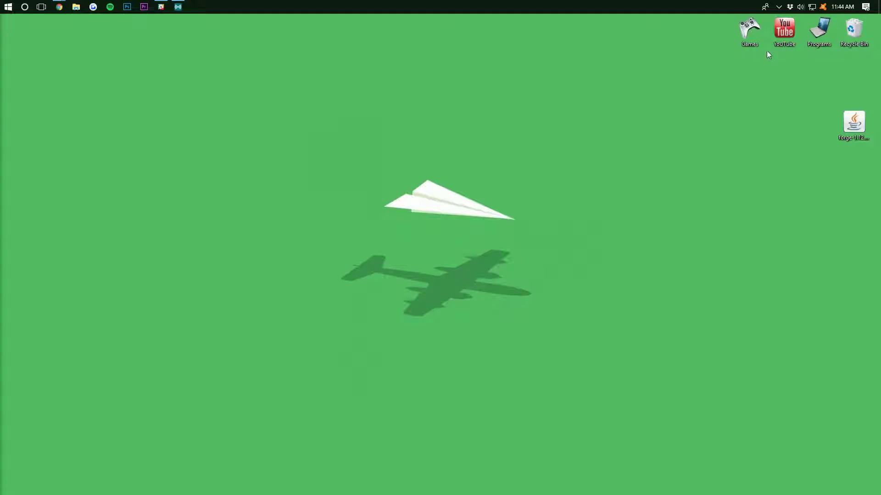
Launch Minecraft from the desktop Games folder, close that folder, and choose the forge profile in the launcher
{"action": "double_click", "coordinate": [745, 34]}
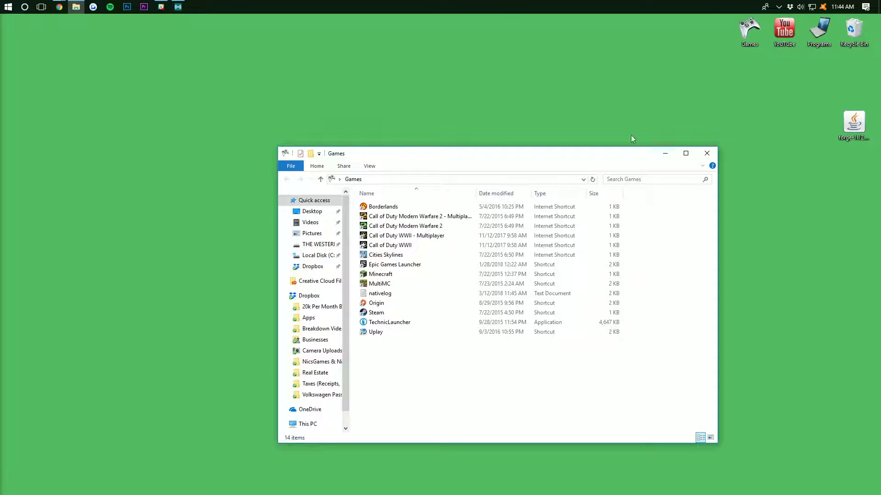
{"action": "left_click", "coordinate": [390, 275]}
{"action": "left_click", "coordinate": [714, 155]}
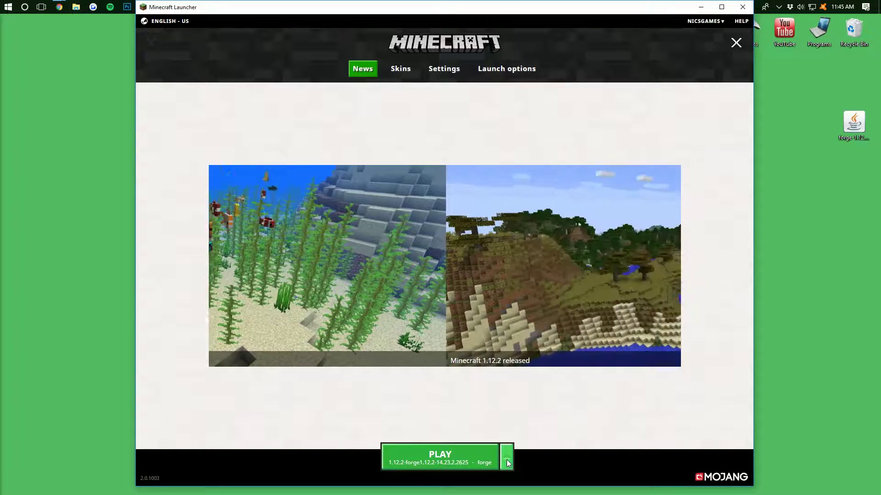
{"action": "left_click", "coordinate": [506, 463]}
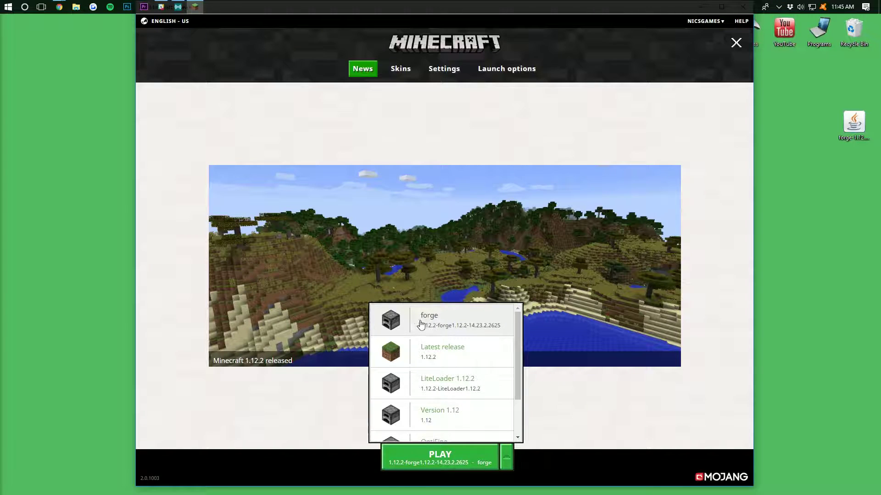
{"action": "left_click", "coordinate": [445, 321]}
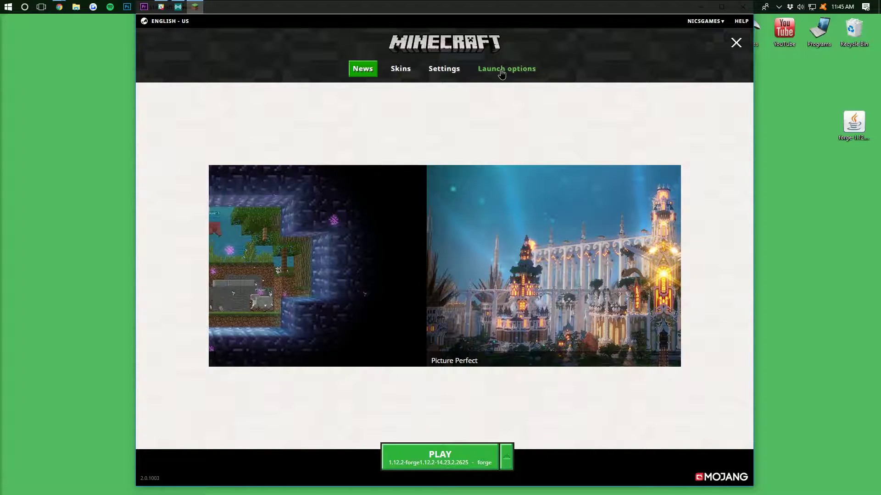
Set the forge launch profile's version to release 1.12.2-forge1.12.2-14.23.2.2654 and save it
{"action": "left_click", "coordinate": [502, 74]}
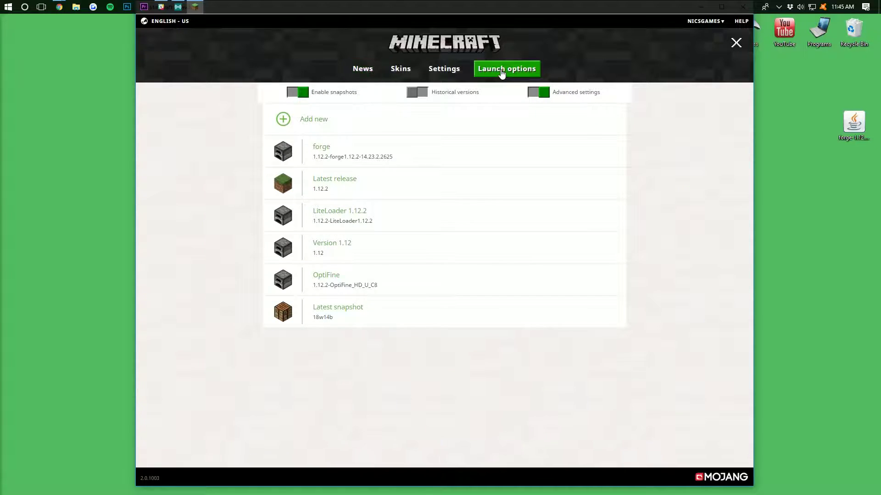
{"action": "left_click", "coordinate": [321, 152]}
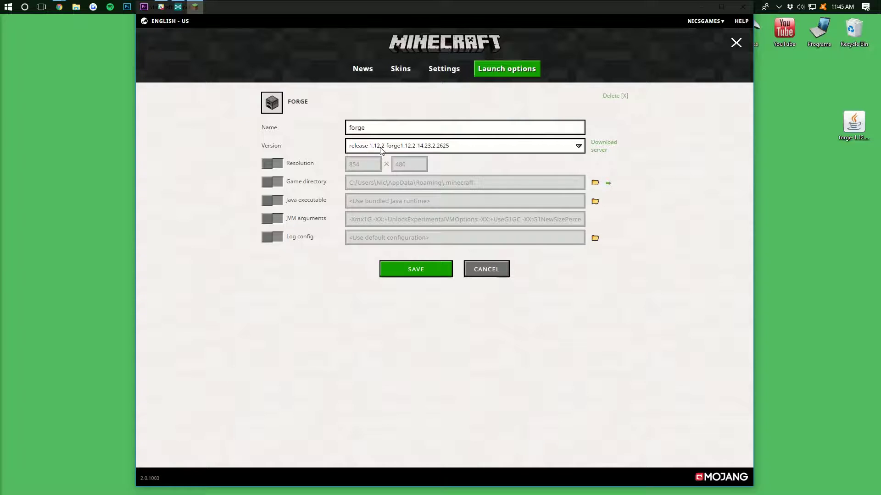
{"action": "left_click", "coordinate": [437, 148]}
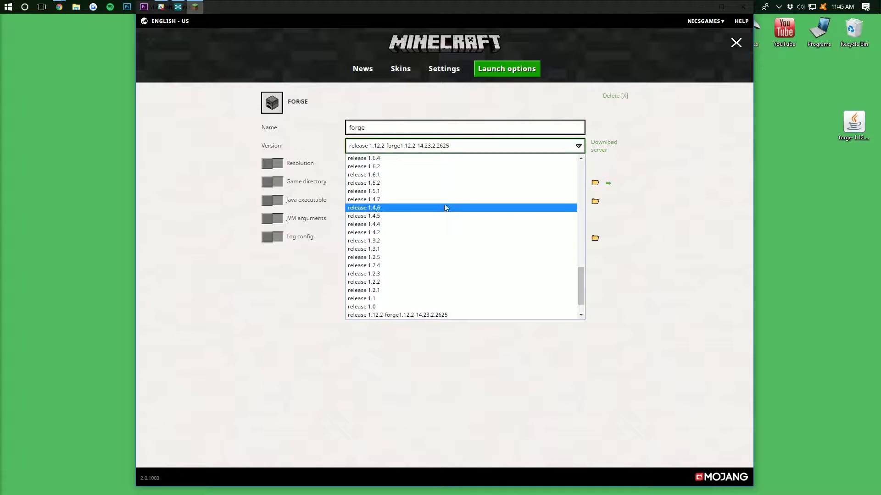
{"action": "scroll", "coordinate": [444, 202], "scroll_direction": "down", "scroll_amount": 2}
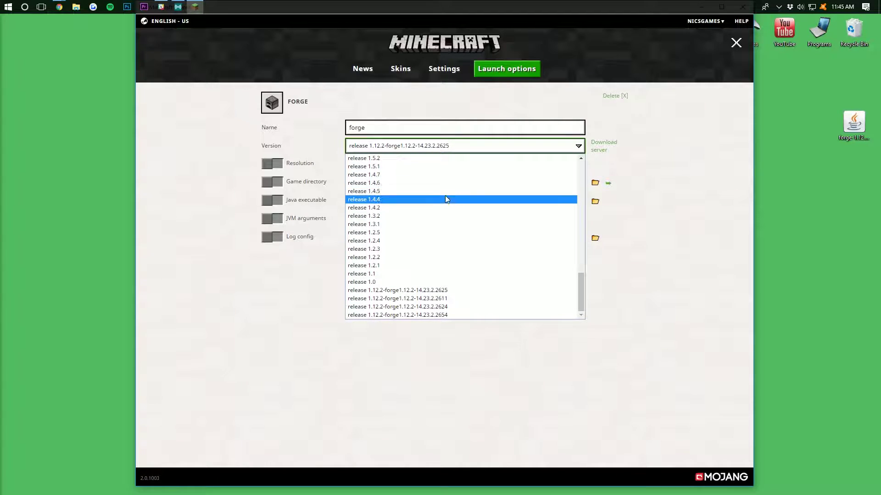
{"action": "left_click", "coordinate": [445, 315]}
{"action": "left_click", "coordinate": [416, 270]}
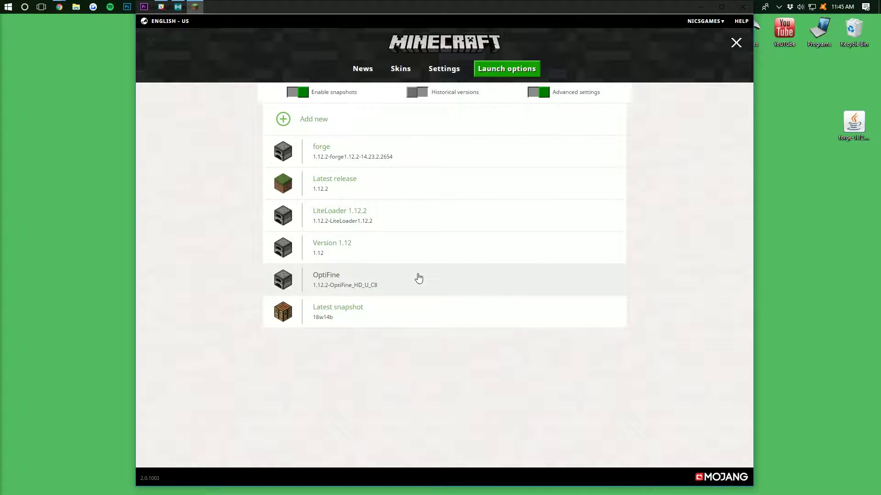
Choose the updated forge profile on the launcher's start page and start the game
{"action": "left_click", "coordinate": [363, 68]}
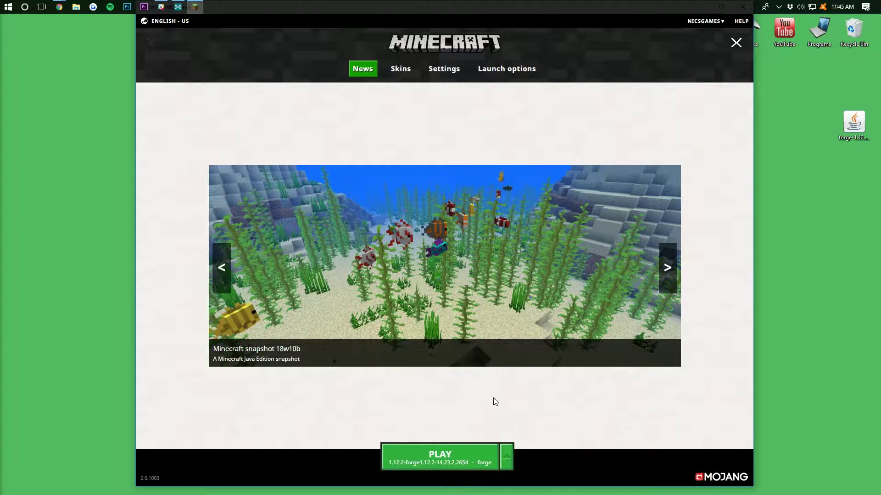
{"action": "left_click", "coordinate": [507, 457]}
{"action": "left_click", "coordinate": [449, 329]}
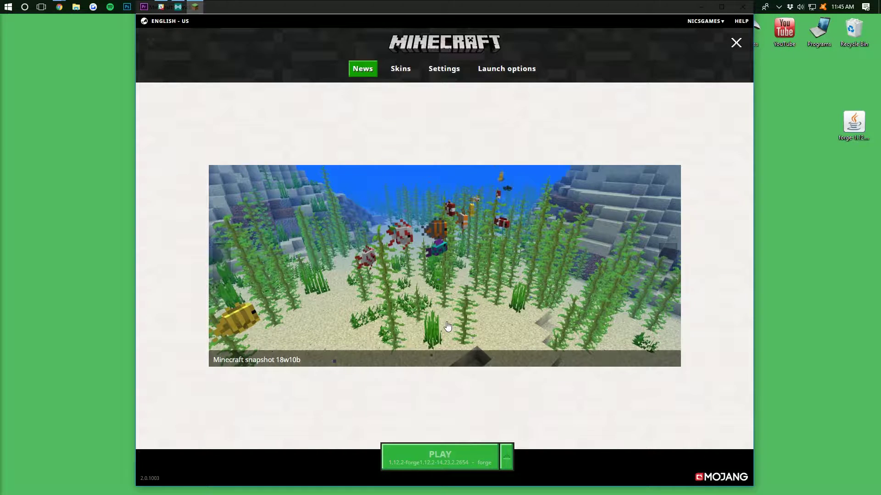
{"action": "left_click", "coordinate": [440, 456]}
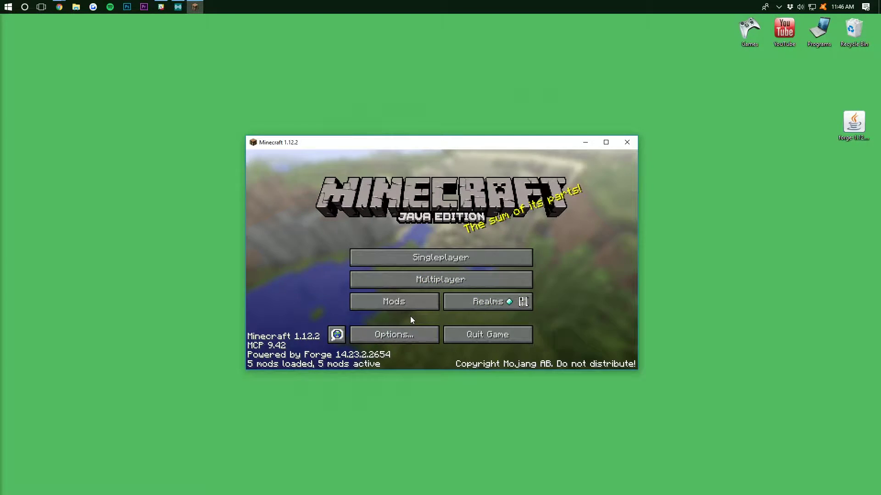
Check the details of Millenaire in the game's mod list and return to the title screen
{"action": "left_click", "coordinate": [391, 307]}
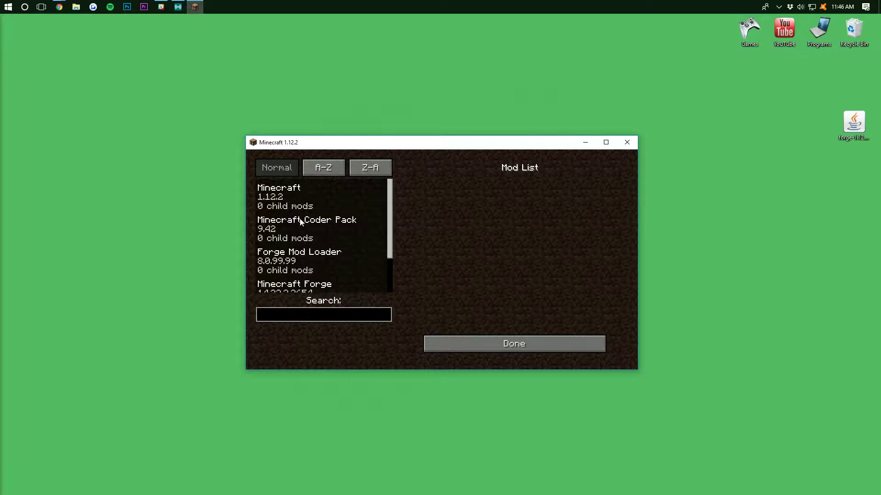
{"action": "left_click", "coordinate": [464, 336]}
{"action": "left_click", "coordinate": [398, 306]}
{"action": "scroll", "coordinate": [287, 212], "scroll_direction": "down", "scroll_amount": 3}
{"action": "left_click", "coordinate": [273, 286]}
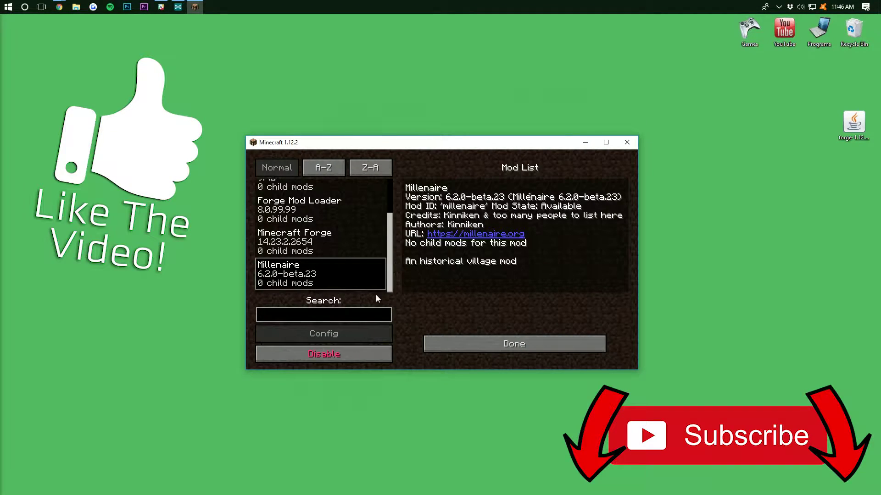
{"action": "left_click", "coordinate": [488, 344]}
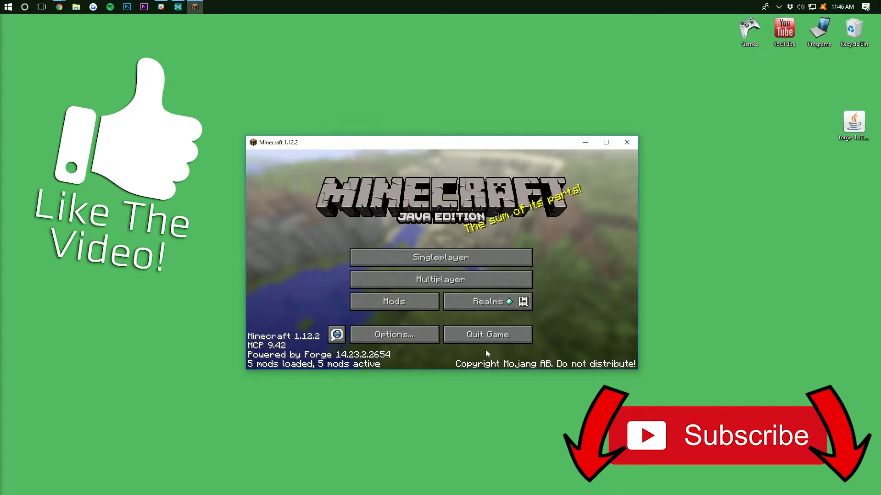
Load the most recent New World singleplayer save and agree to continue despite its missing registry entries
{"action": "left_click", "coordinate": [441, 258]}
{"action": "left_click", "coordinate": [388, 197]}
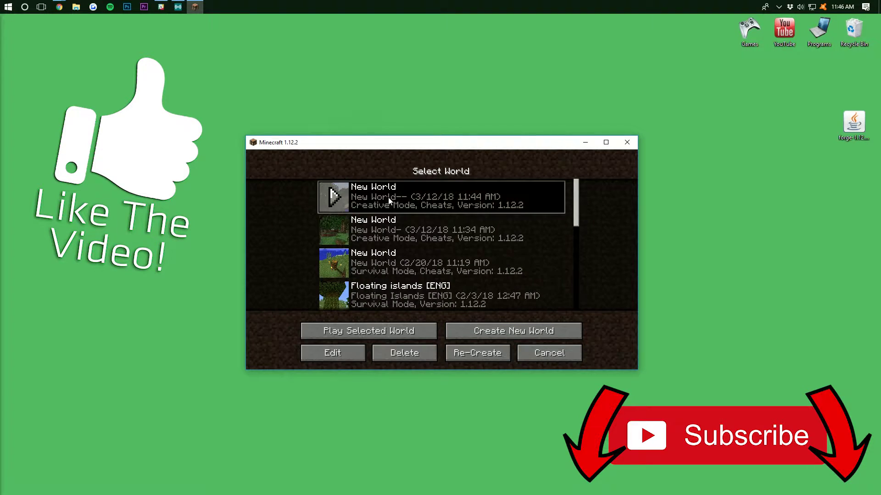
{"action": "left_click", "coordinate": [388, 197]}
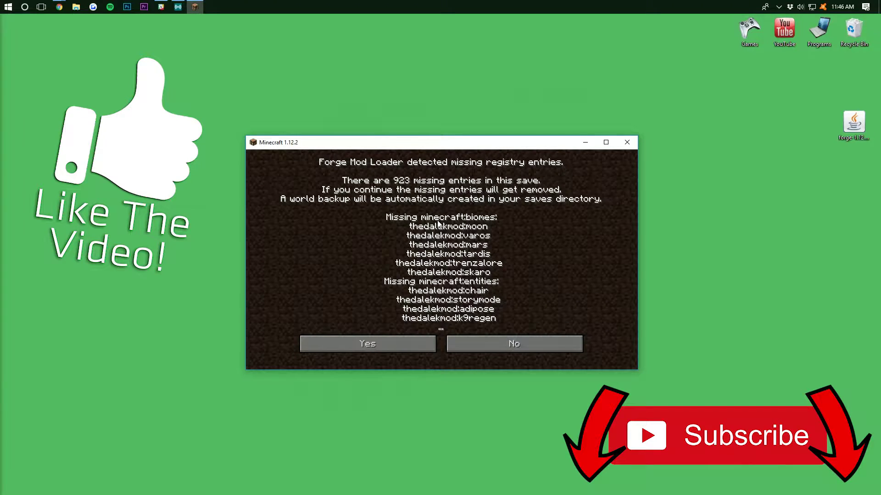
{"action": "left_click", "coordinate": [345, 347]}
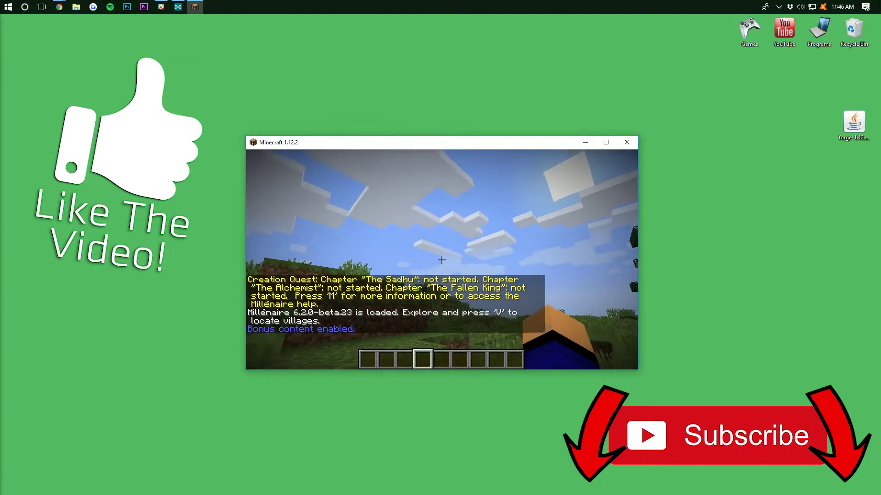
Check the creative inventory's Building Blocks and the Millénaire startup message in the chat
{"action": "key", "text": "e"}
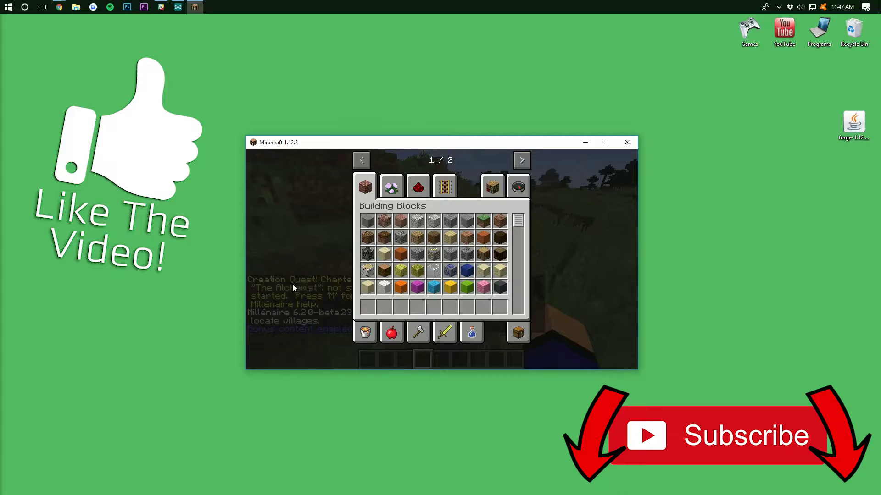
{"action": "key", "text": "e"}
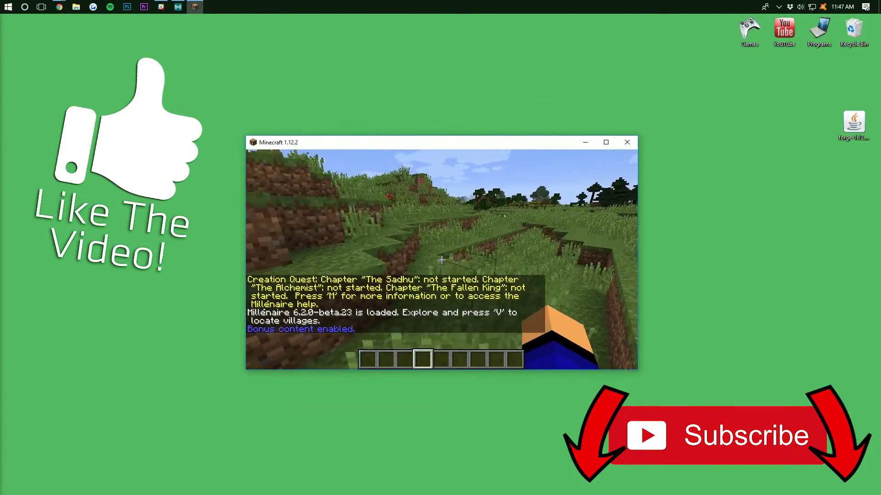
{"action": "key", "text": "w"}
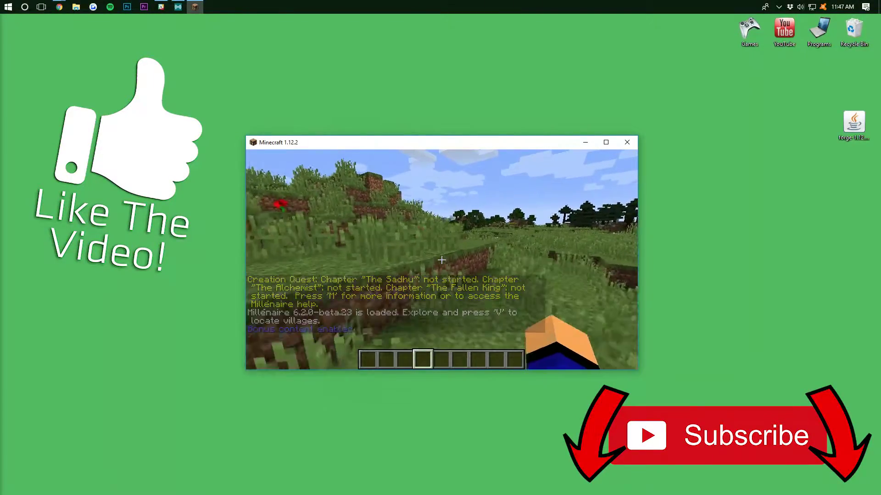
{"action": "key", "text": "e"}
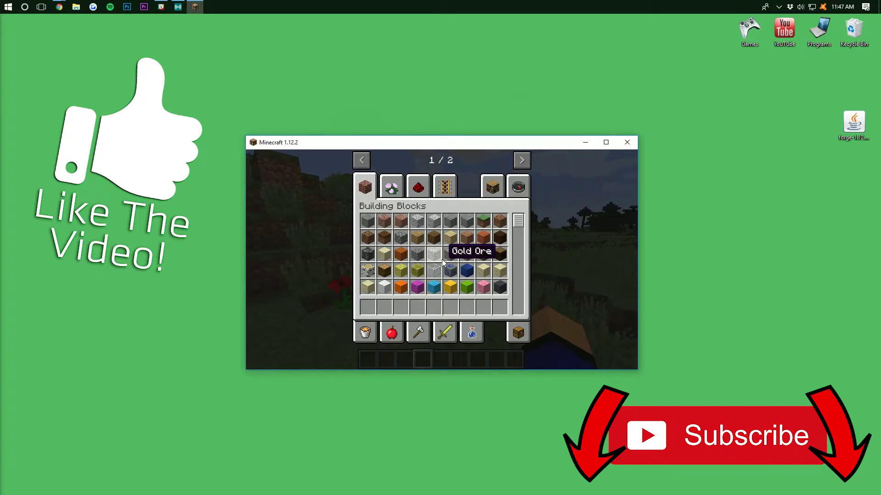
{"action": "key", "text": "e"}
{"action": "key", "text": "t"}
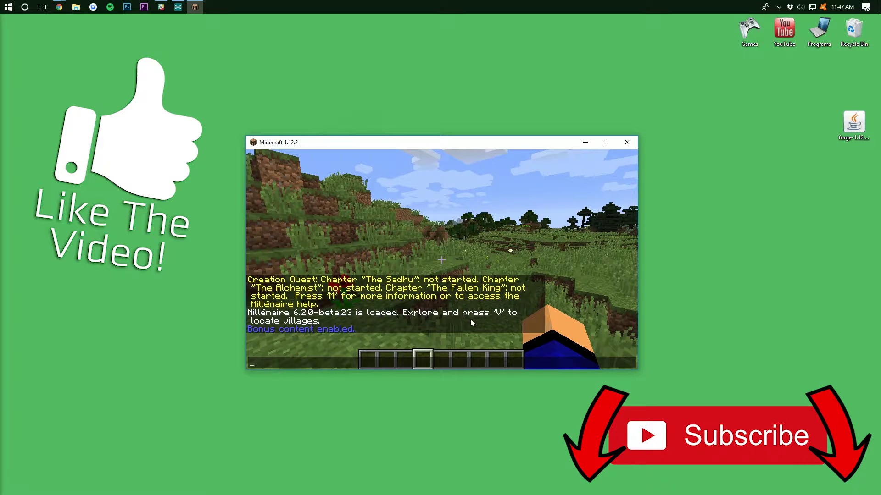
{"action": "key", "text": "Escape"}
Walk through the world and repeatedly use Millénaire's village locator to search for nearby villages
{"action": "key", "text": "v"}
{"action": "key", "text": "w"}
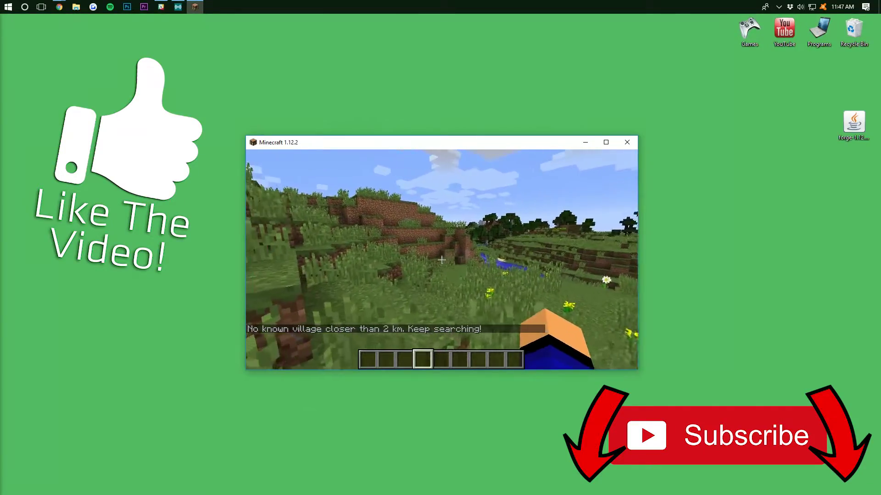
{"action": "key", "text": "v"}
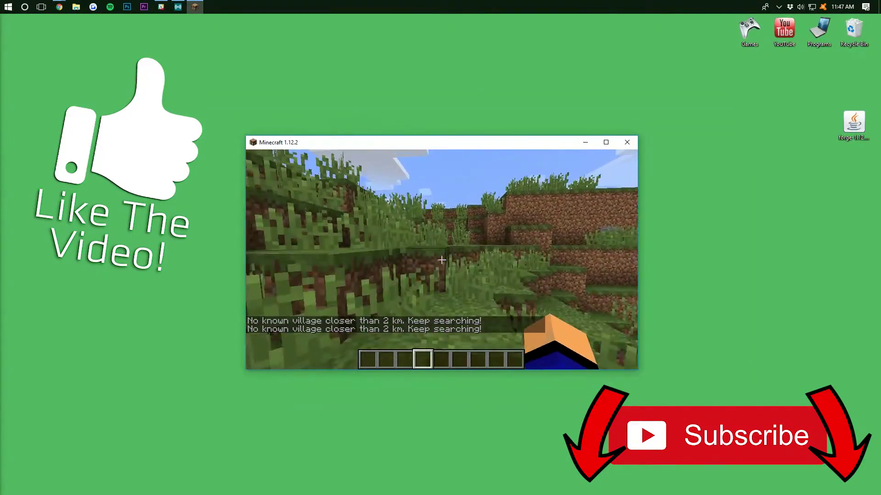
{"action": "key", "text": "v"}
{"action": "key", "text": "w"}
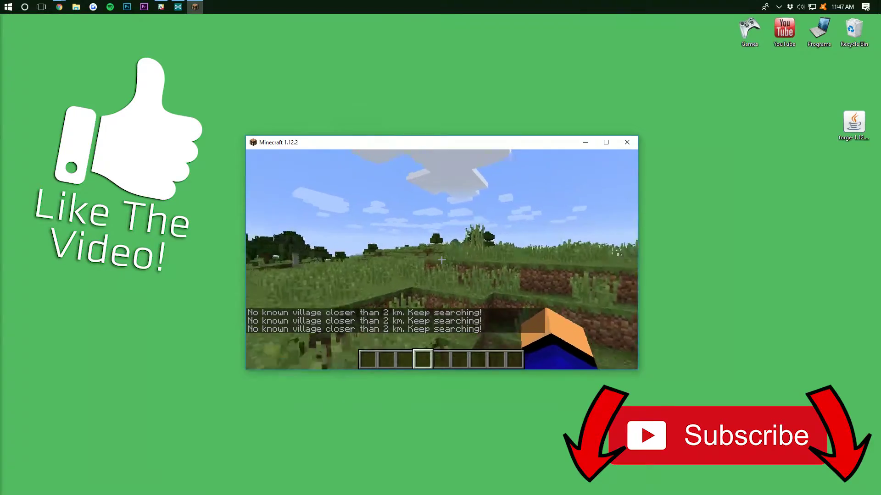
{"action": "key", "text": "w"}
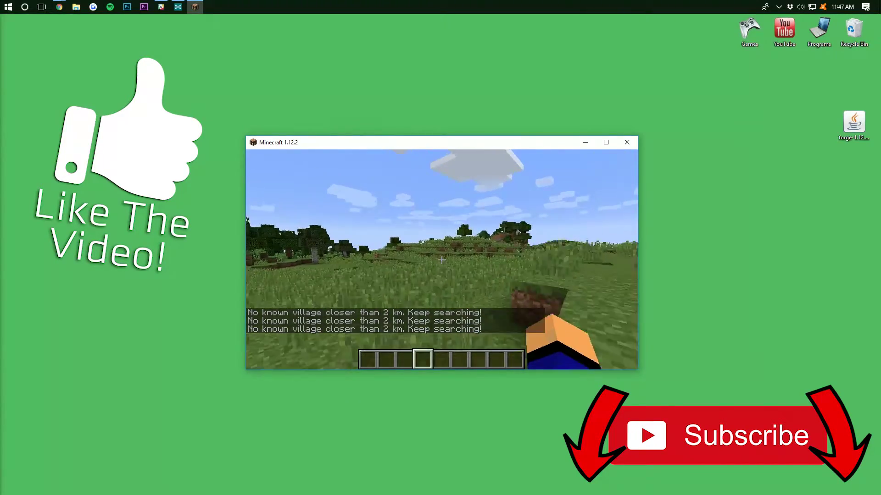
Walk across the grassy plain to the wooden building beside the river
{"action": "key", "text": "w"}
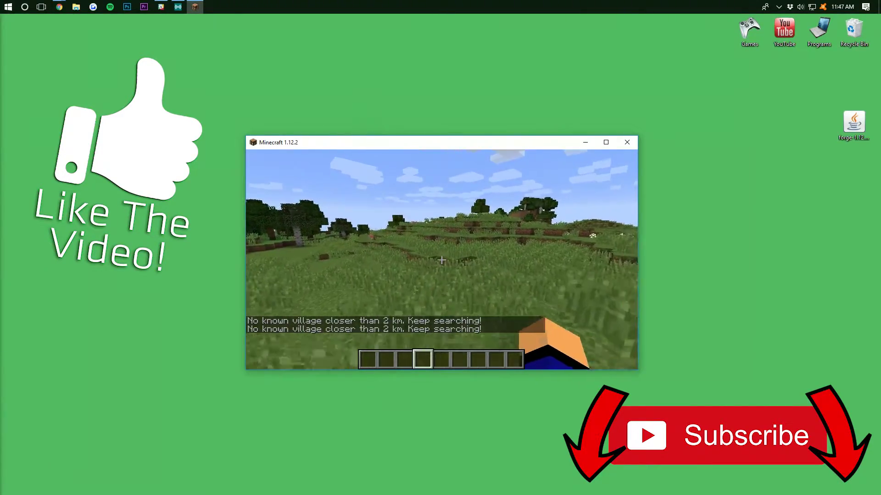
{"action": "key", "text": "w"}
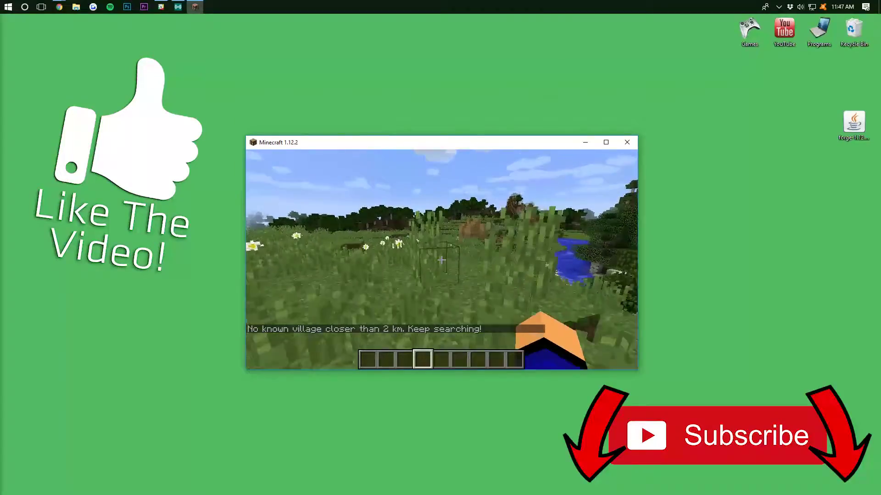
{"action": "key", "text": "w"}
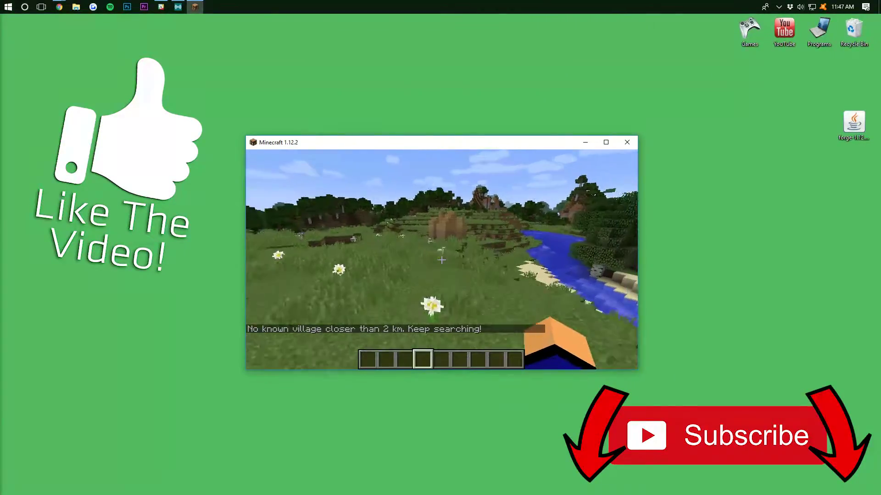
{"action": "key", "text": "w"}
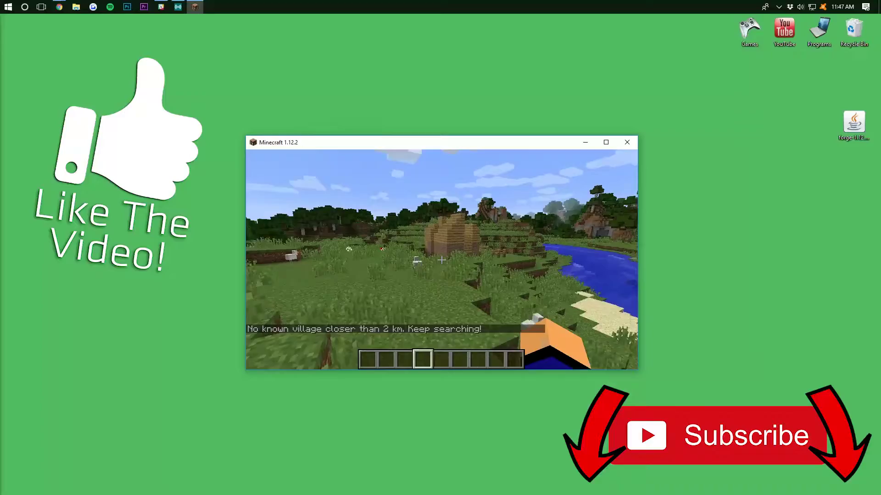
{"action": "key", "text": "w"}
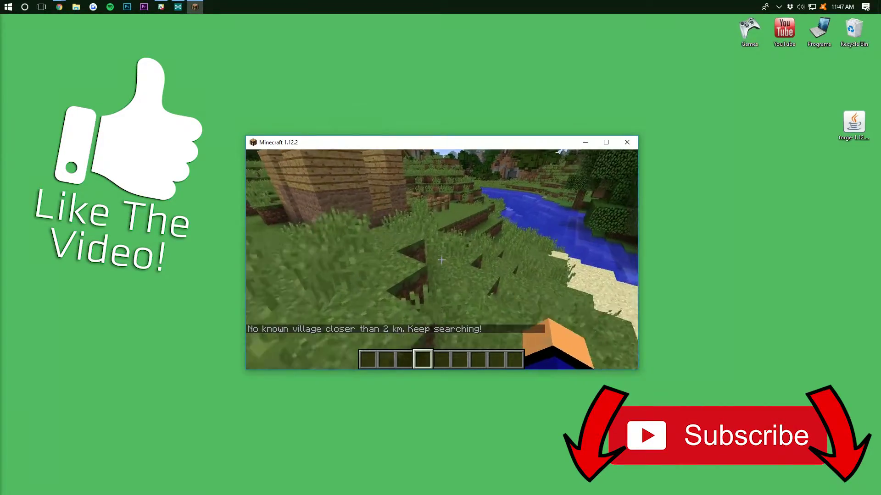
{"action": "key", "text": "w"}
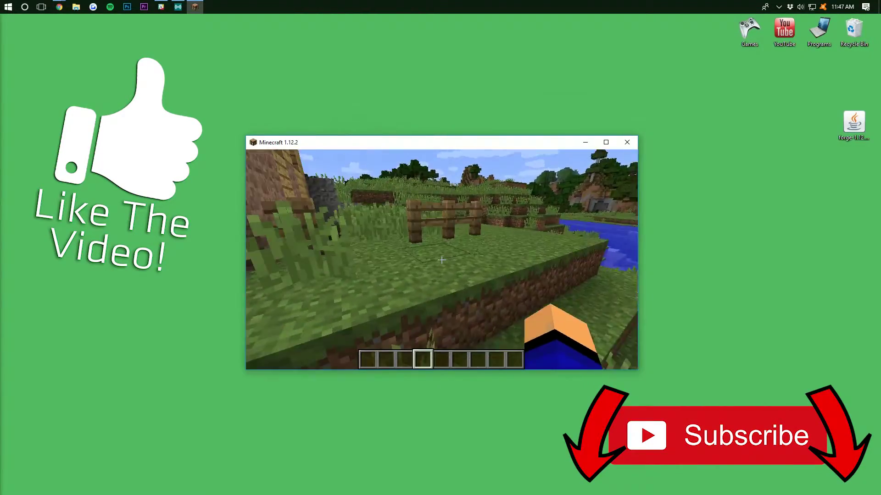
Explore the abandoned wooden building, breaking through its planks, and open the chest inside to view its contents
{"action": "key", "text": "w"}
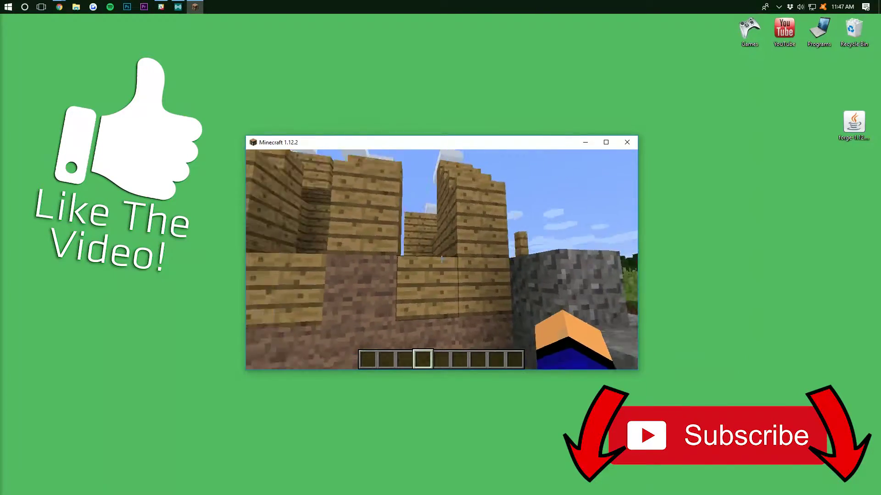
{"action": "key", "text": "w"}
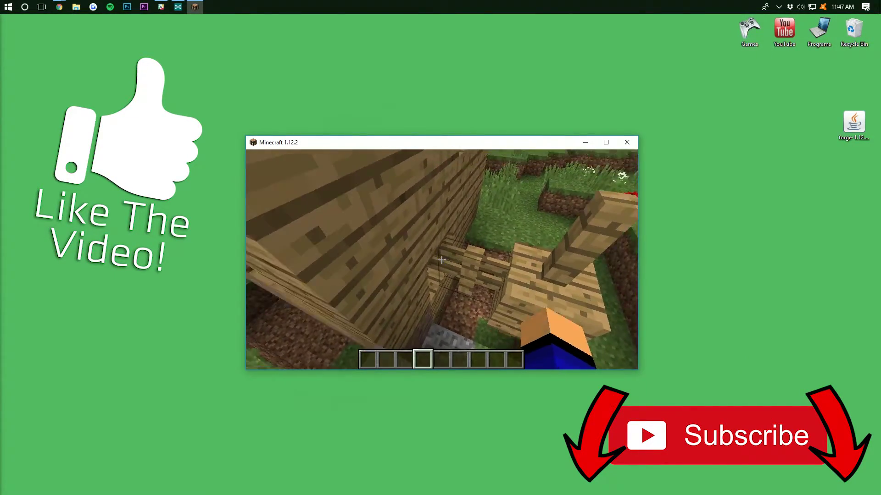
{"action": "key", "text": "w"}
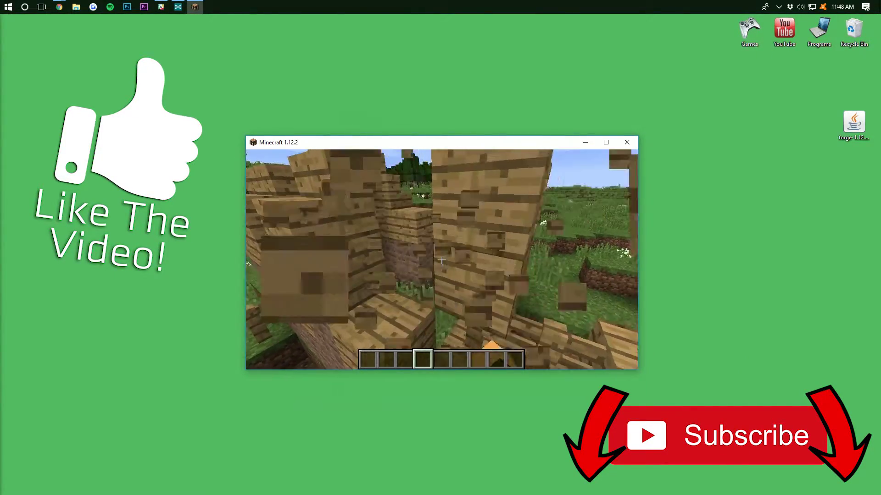
{"action": "right_click", "coordinate": [441, 259]}
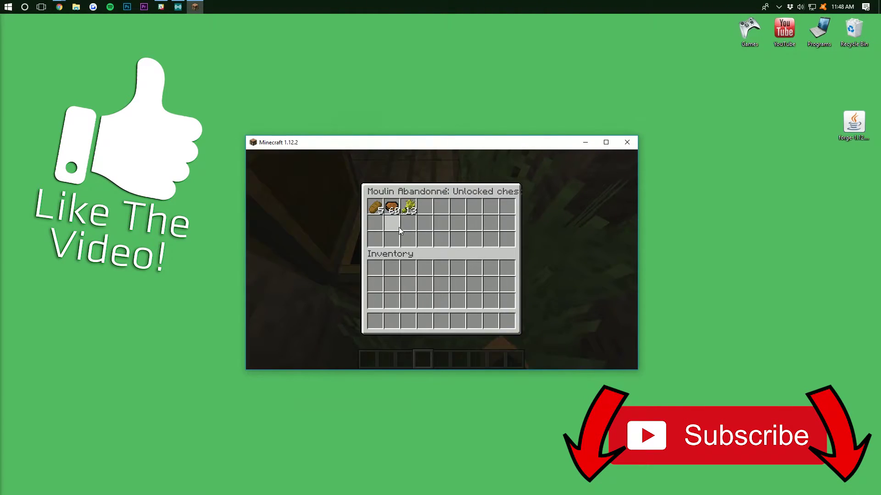